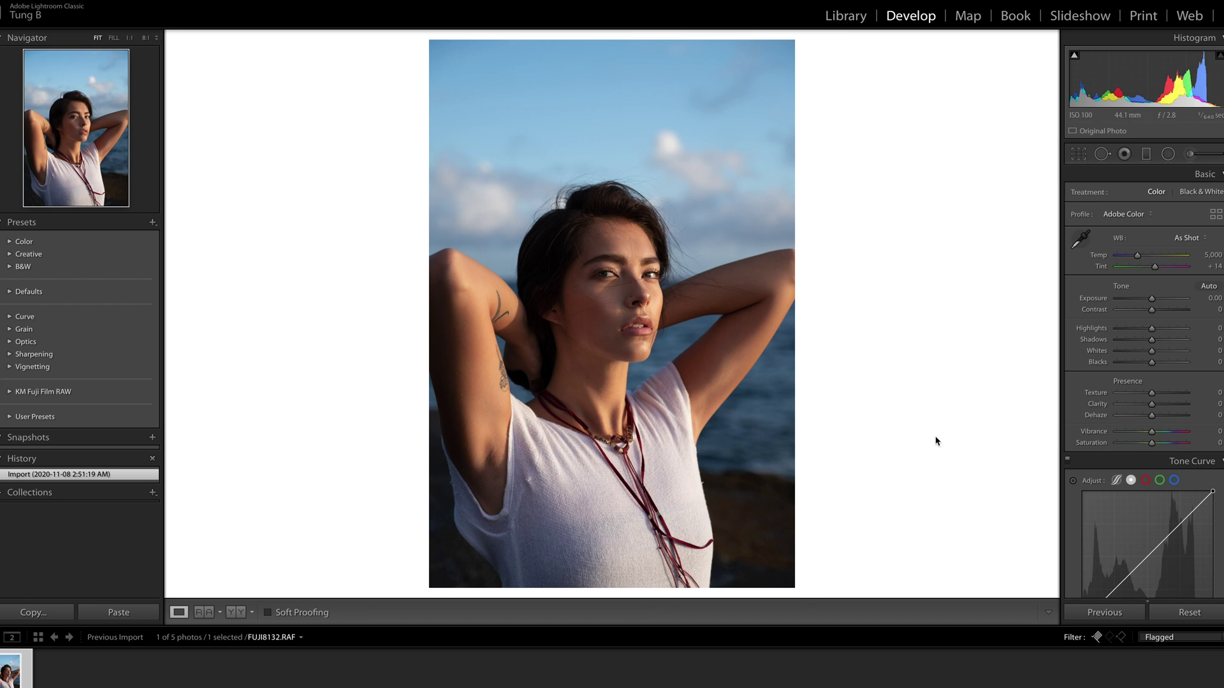
Examine the woman's face close up at 1:1 to judge the light and skin detail in the unedited photo.
click(599, 252)
click(600, 252)
click(607, 304)
click(607, 304)
click(642, 285)
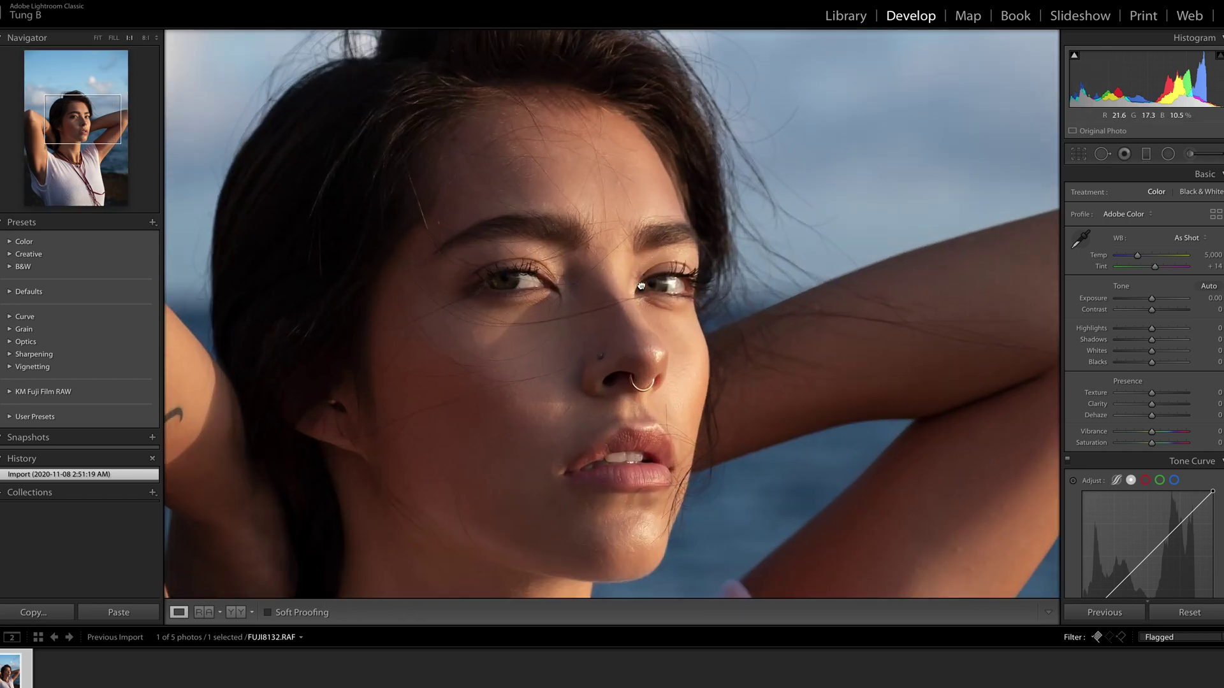
click(642, 286)
click(613, 296)
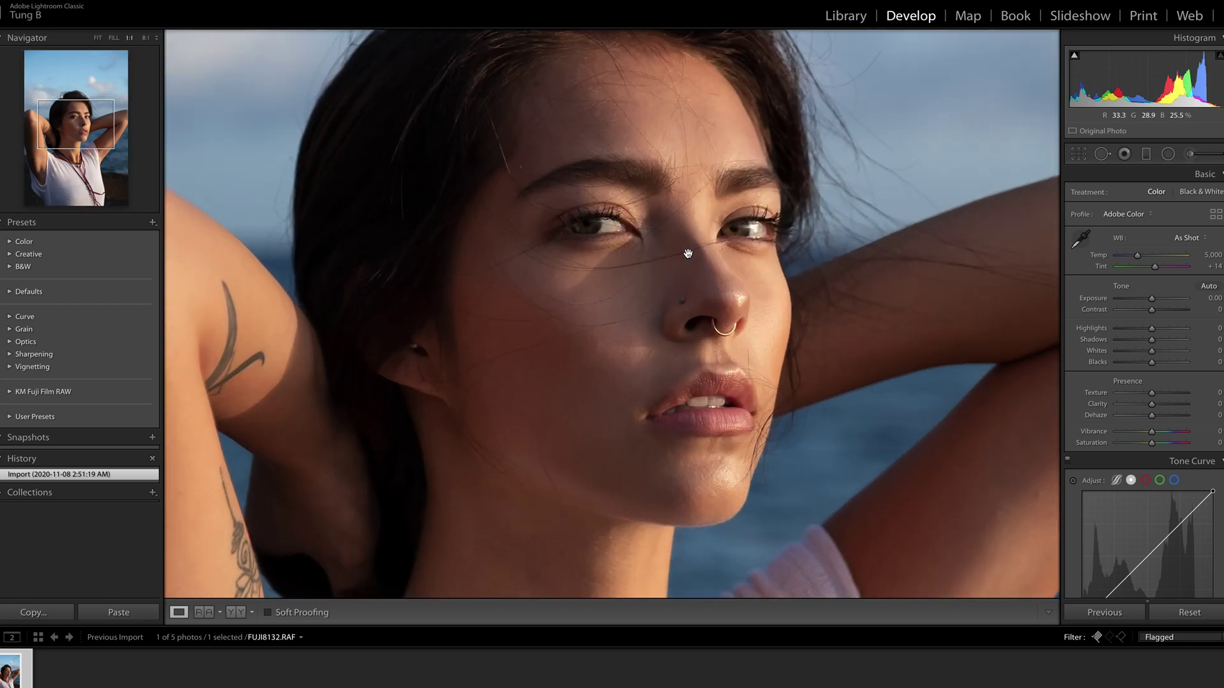
click(726, 238)
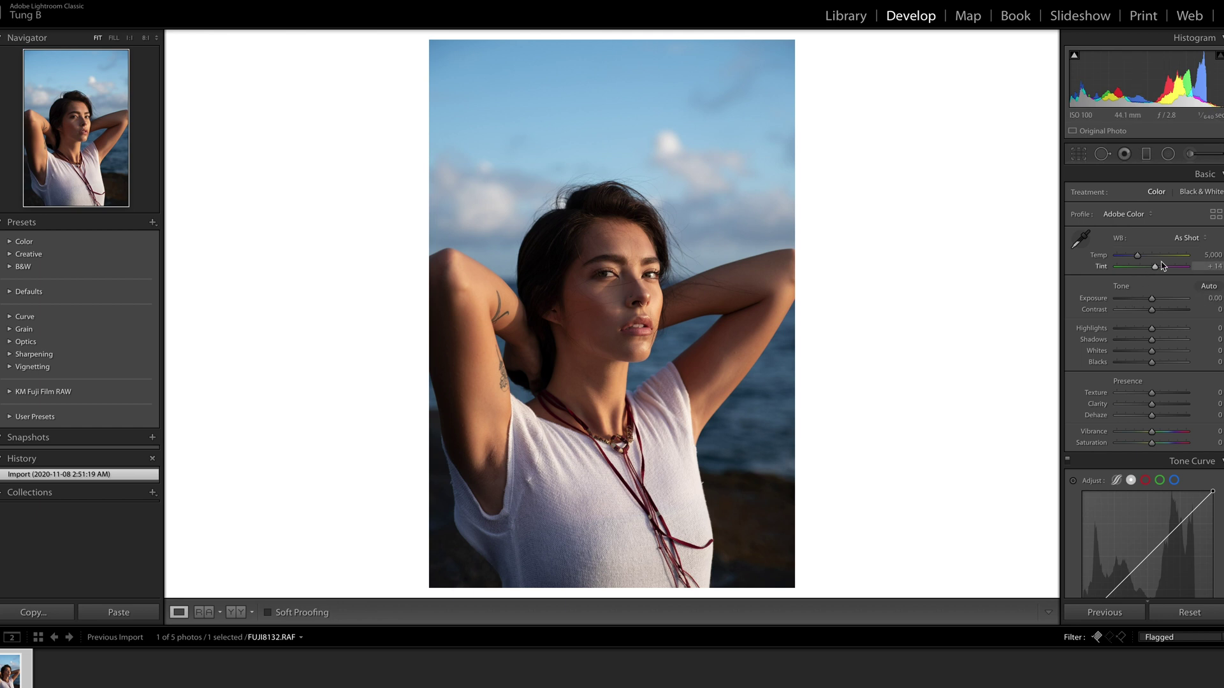
Brighten the portrait by setting Exposure to +0.35.
click(1206, 297)
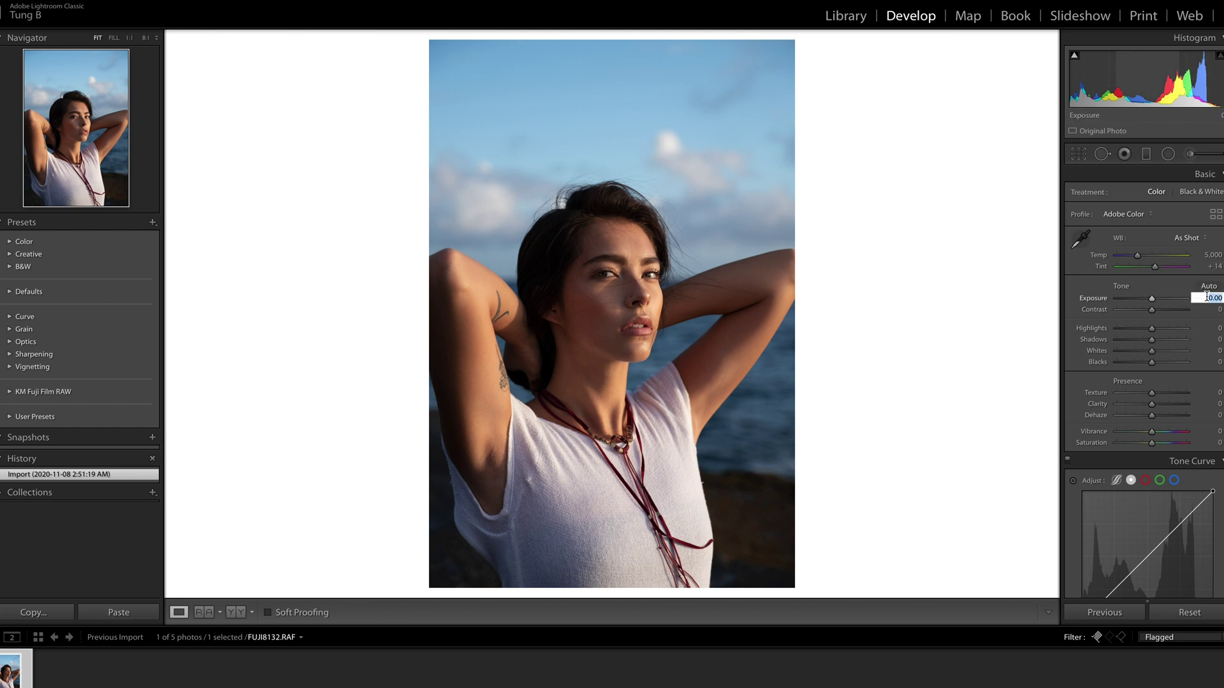
key(Up)
key(Up)
key(Up)
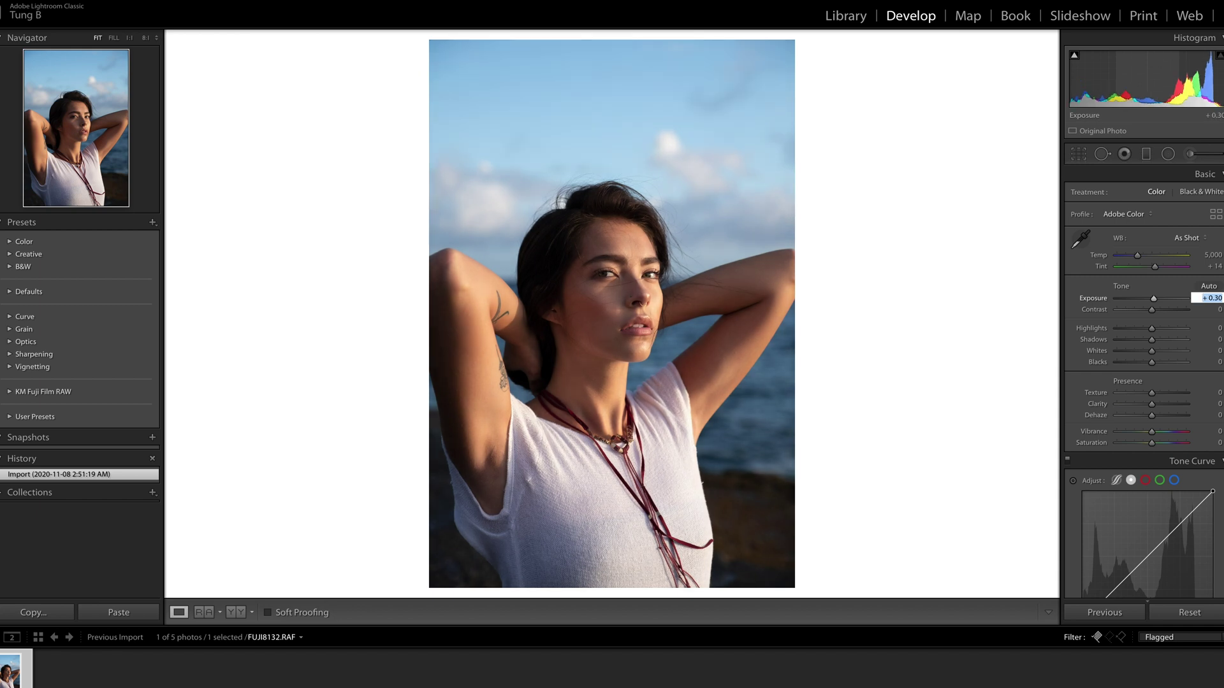
key(Up)
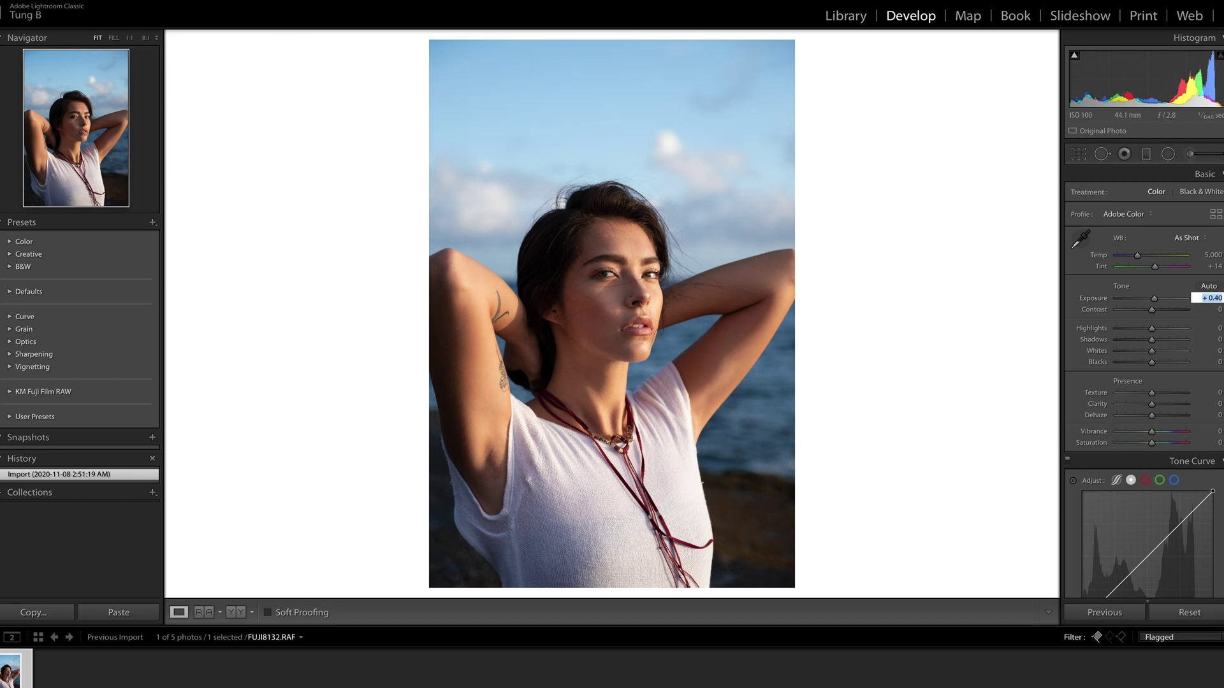
key(Right)
key(BackSpace)
key(BackSpace)
text(35)
key(Return)
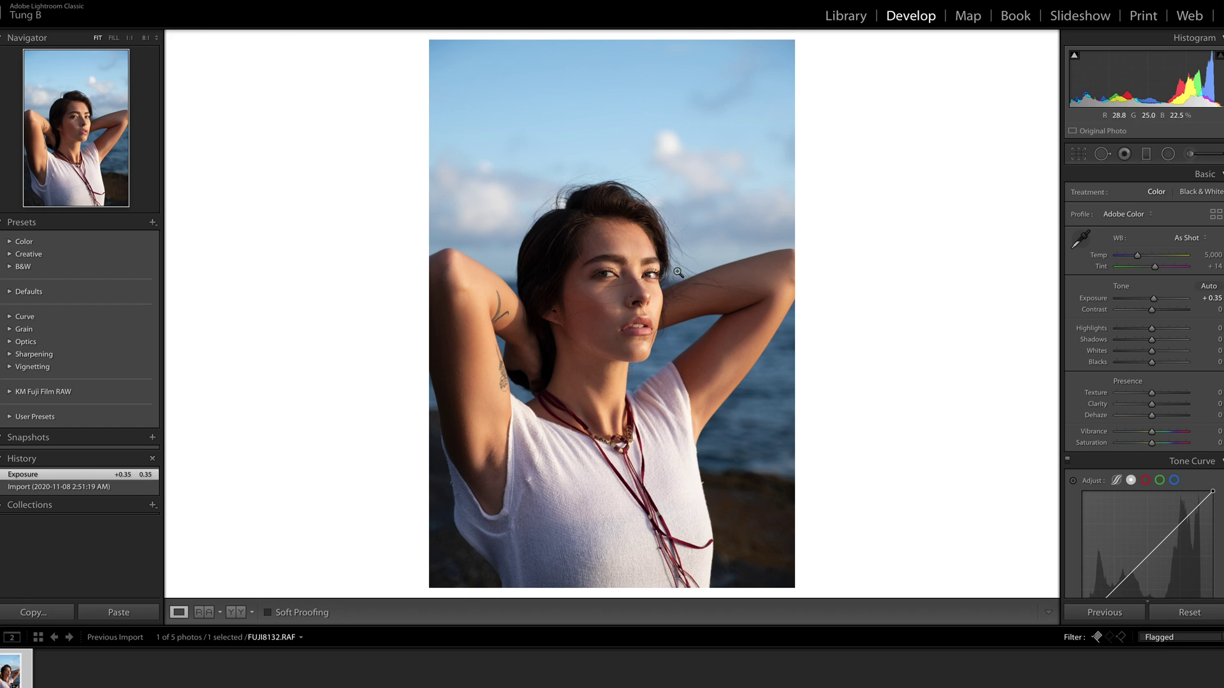
click(641, 265)
click(641, 211)
click(504, 428)
click(666, 128)
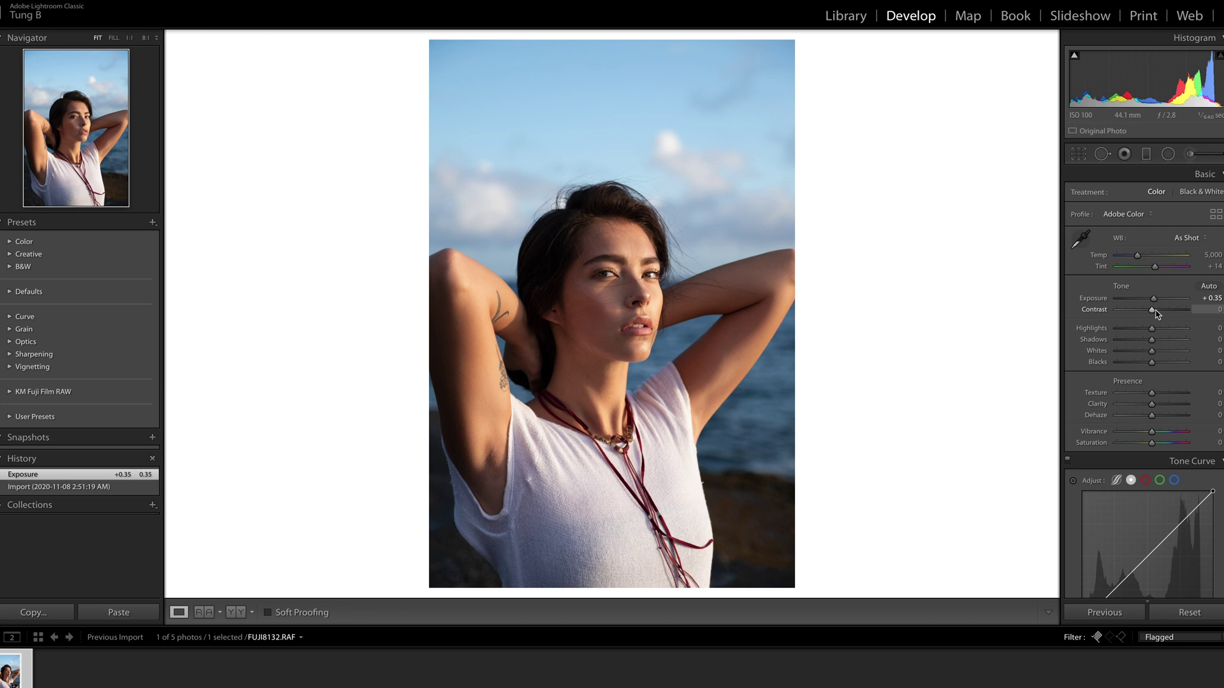
Flatten the tonal range with Contrast −34, Highlights −69, Shadows +11, Whites +23 and Blacks +81.
drag(1154, 313, 1146, 314)
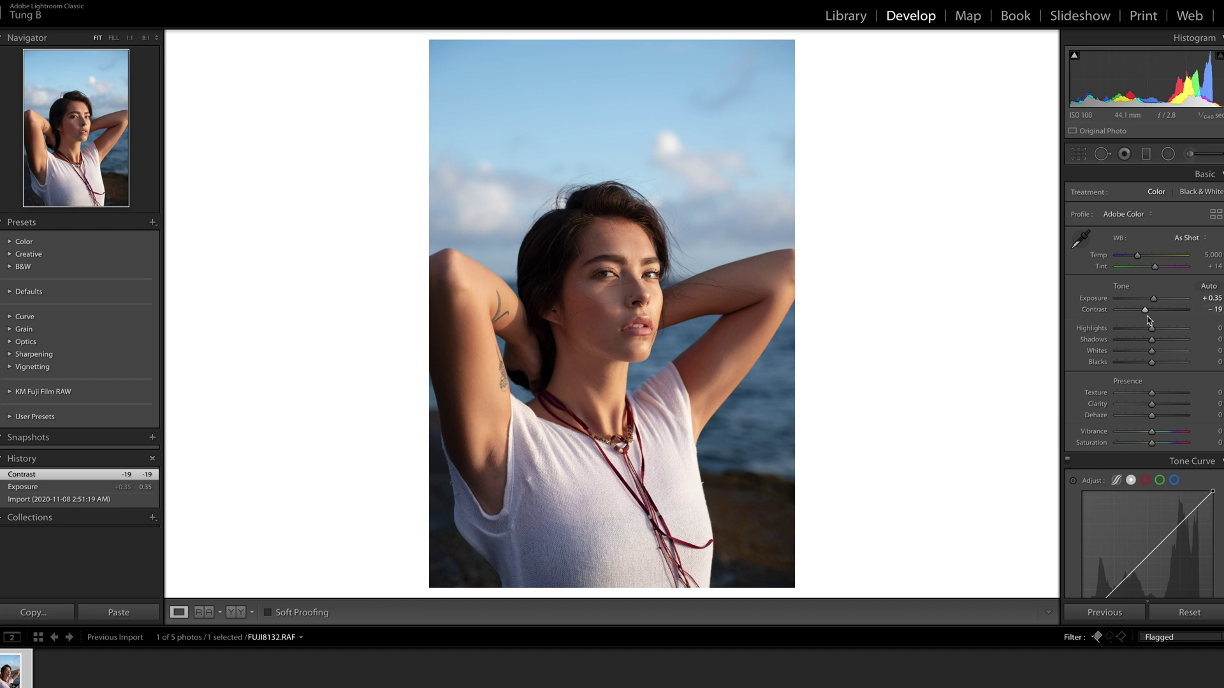
drag(1146, 316, 1140, 316)
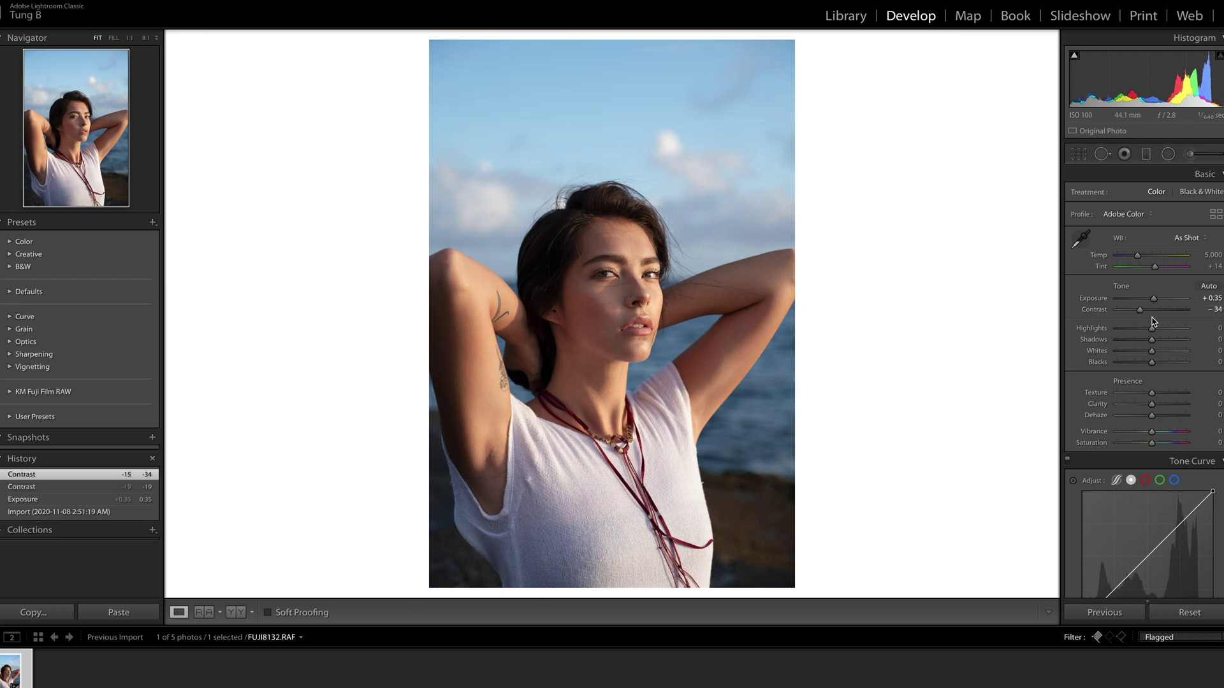
scroll(1185, 349, down, 1)
scroll(1184, 349, down, 1)
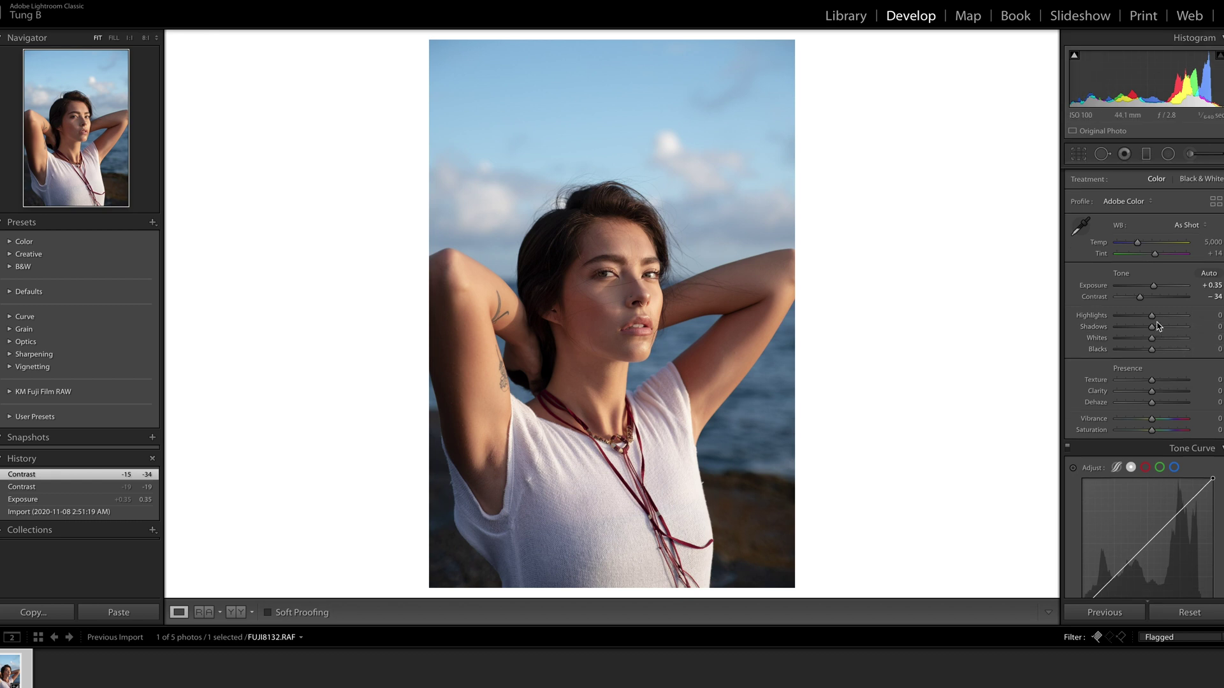
mouse_move(1150, 317)
mouse_down()
mouse_move(1127, 318)
mouse_move(1157, 336)
mouse_up()
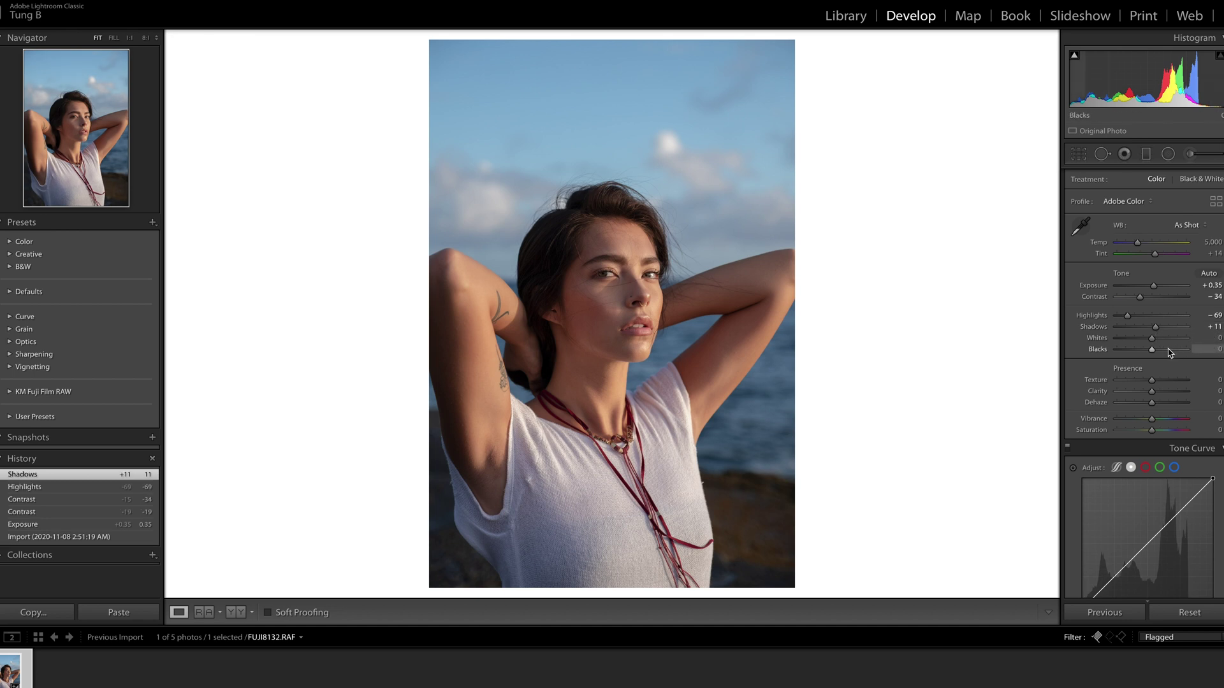
drag(1155, 344, 1182, 355)
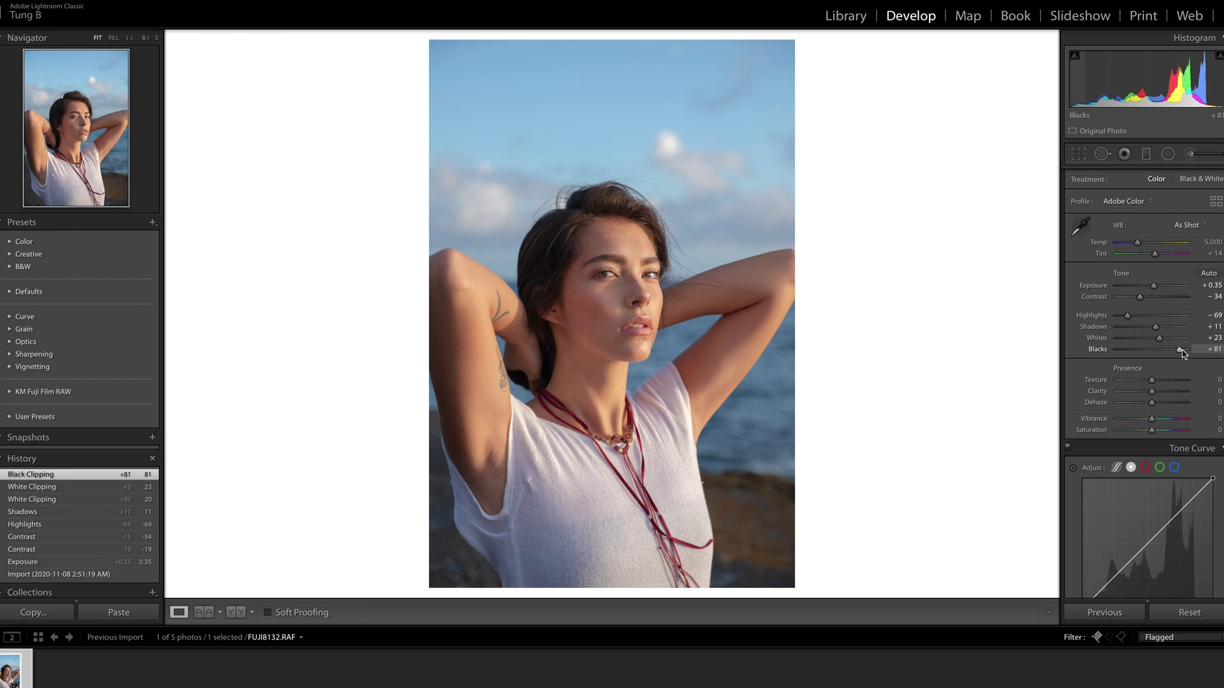
drag(1183, 354, 1183, 354)
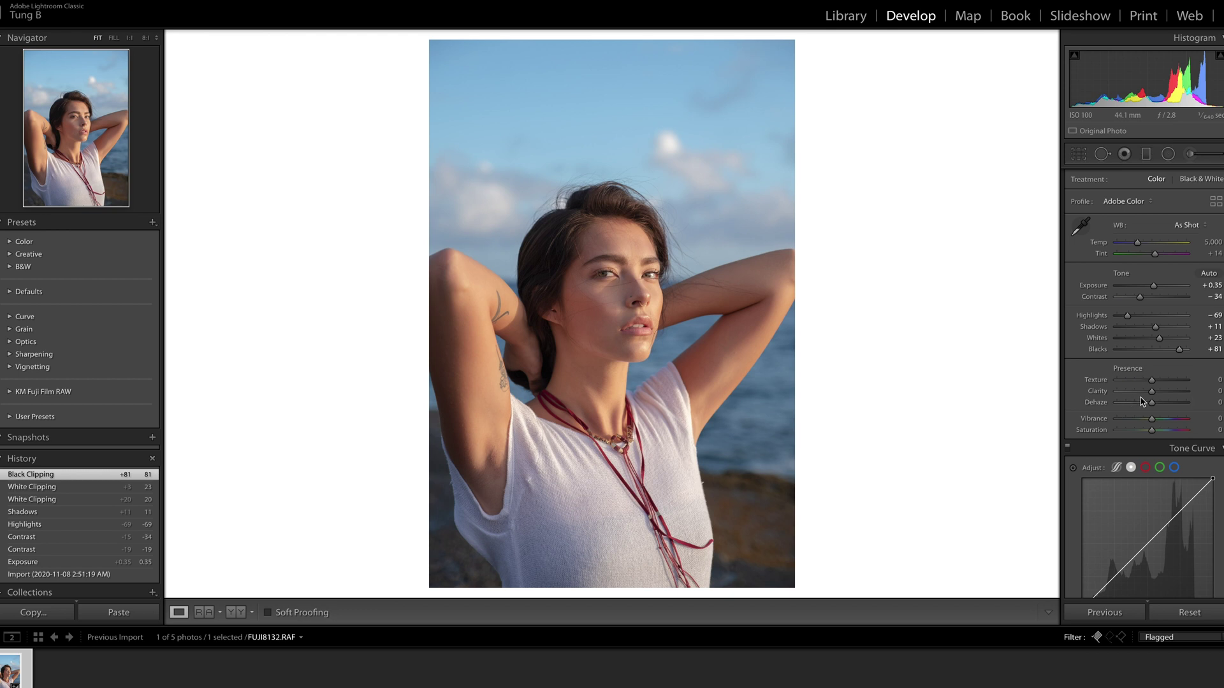
Soften the portrait with Clarity −13 while setting Texture to +19.
drag(1153, 396, 1147, 395)
click(1213, 380)
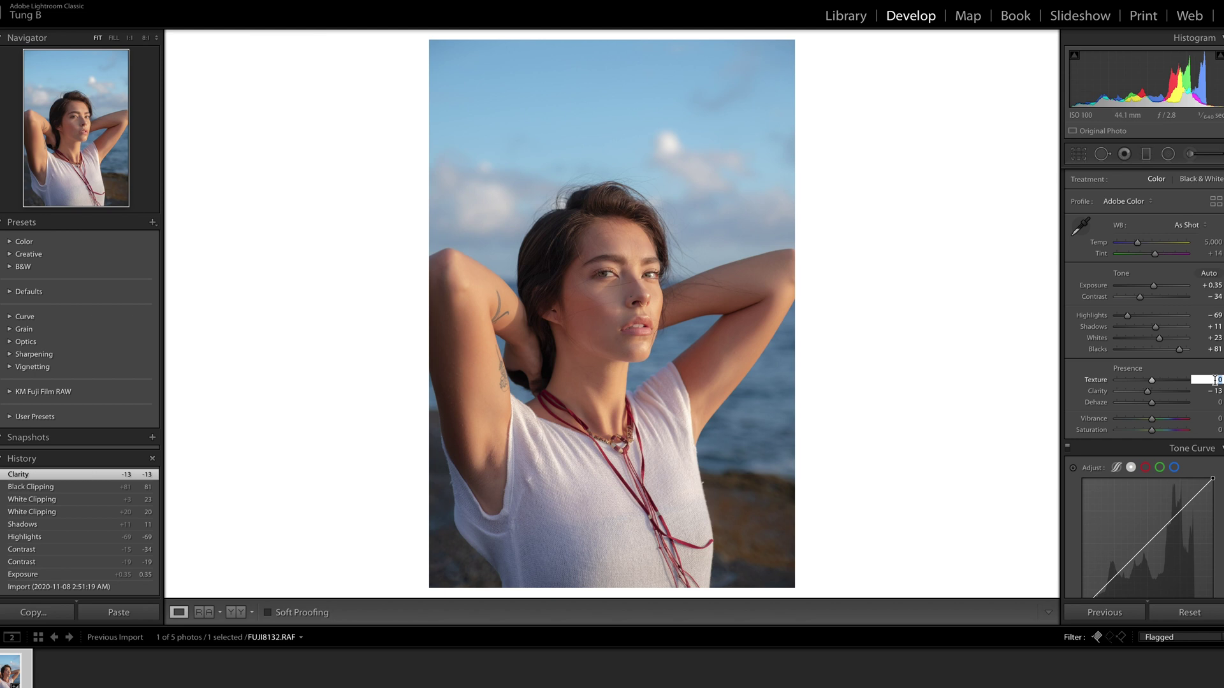
text(19)
key(Return)
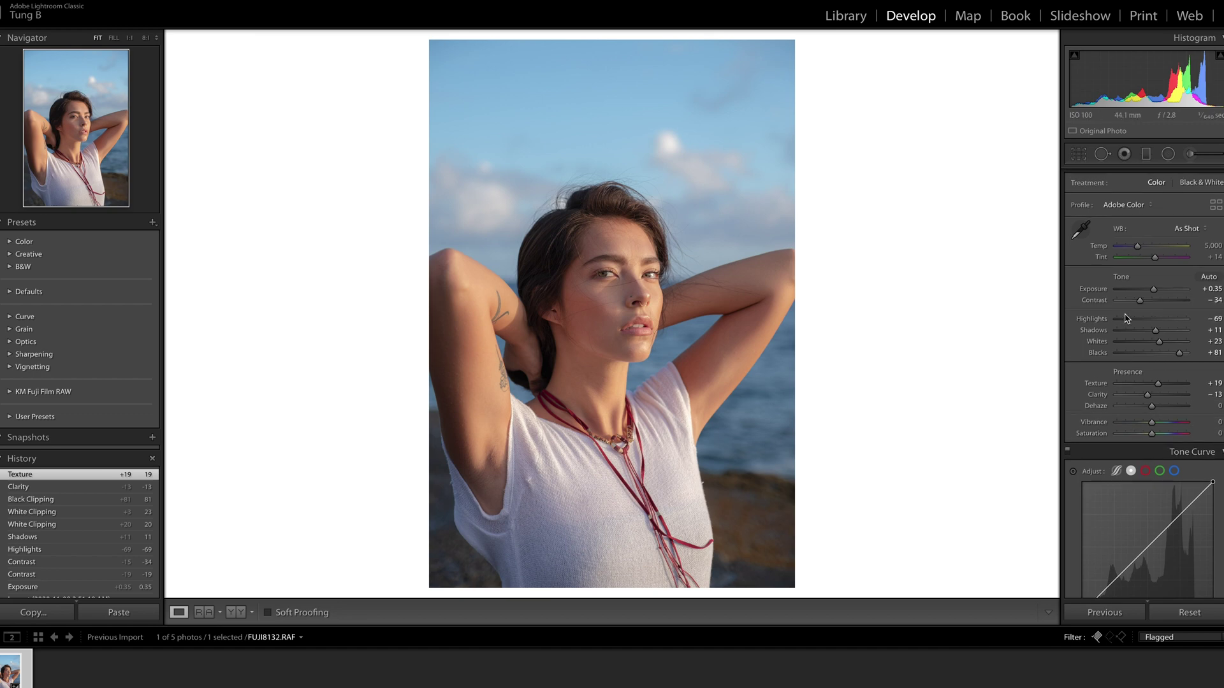
click(666, 114)
click(650, 236)
click(824, 230)
Warm the white balance to Temp 6,163 and Tint +18, and apply the Camera CLASSIC CHROME profile.
drag(1137, 248, 1141, 253)
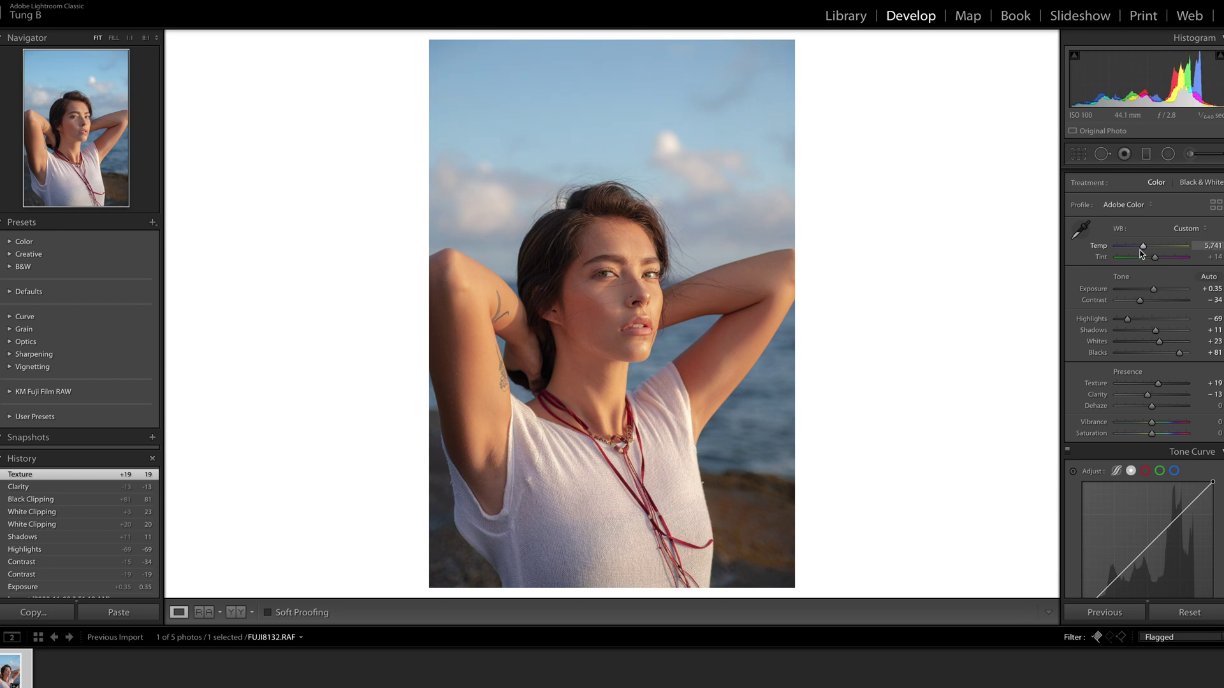
drag(1140, 251, 1142, 249)
drag(1143, 252, 1145, 251)
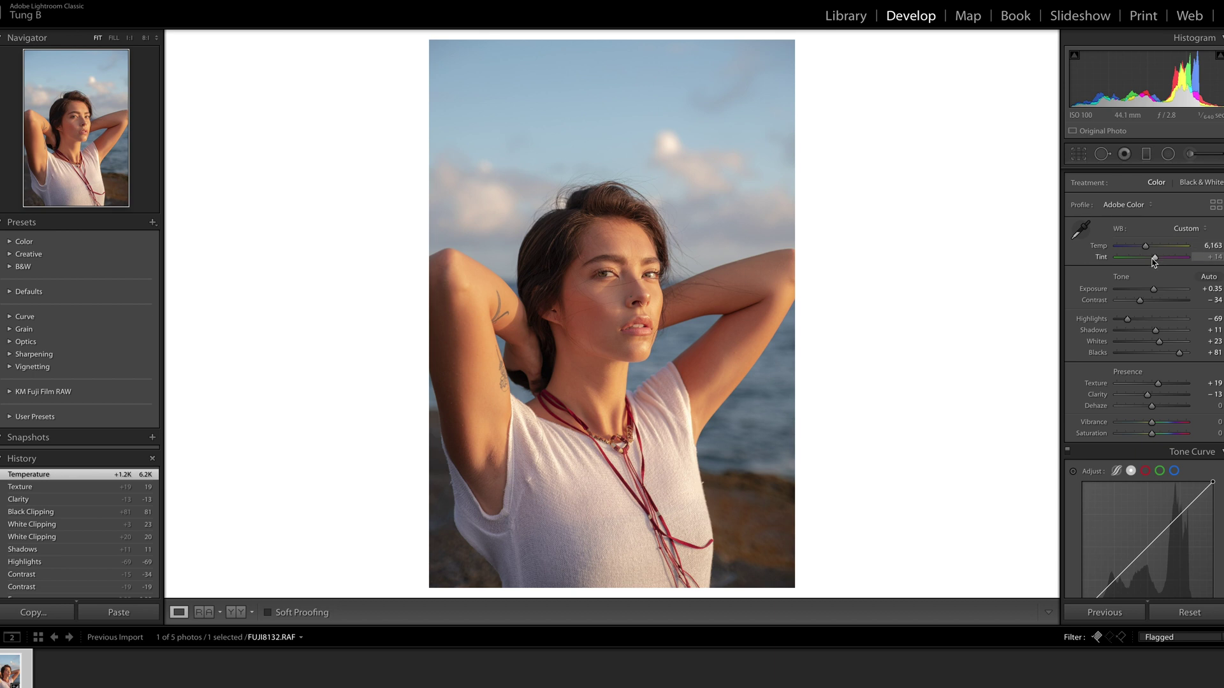
drag(1156, 262, 1155, 262)
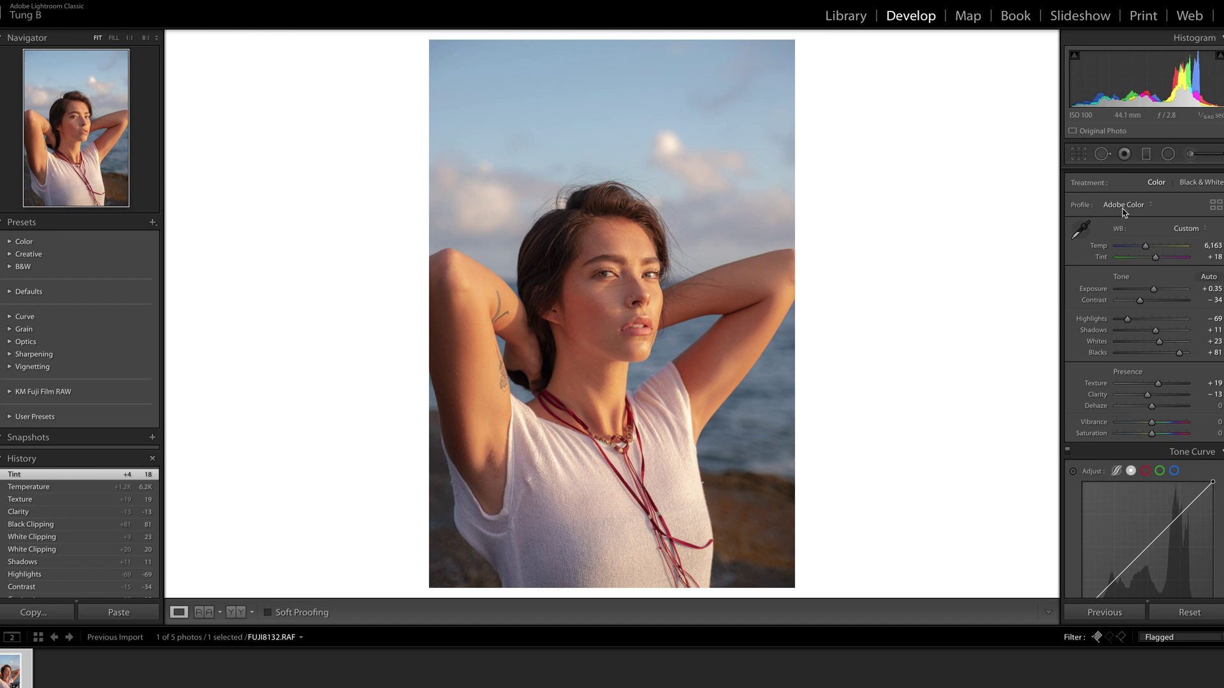
click(1123, 210)
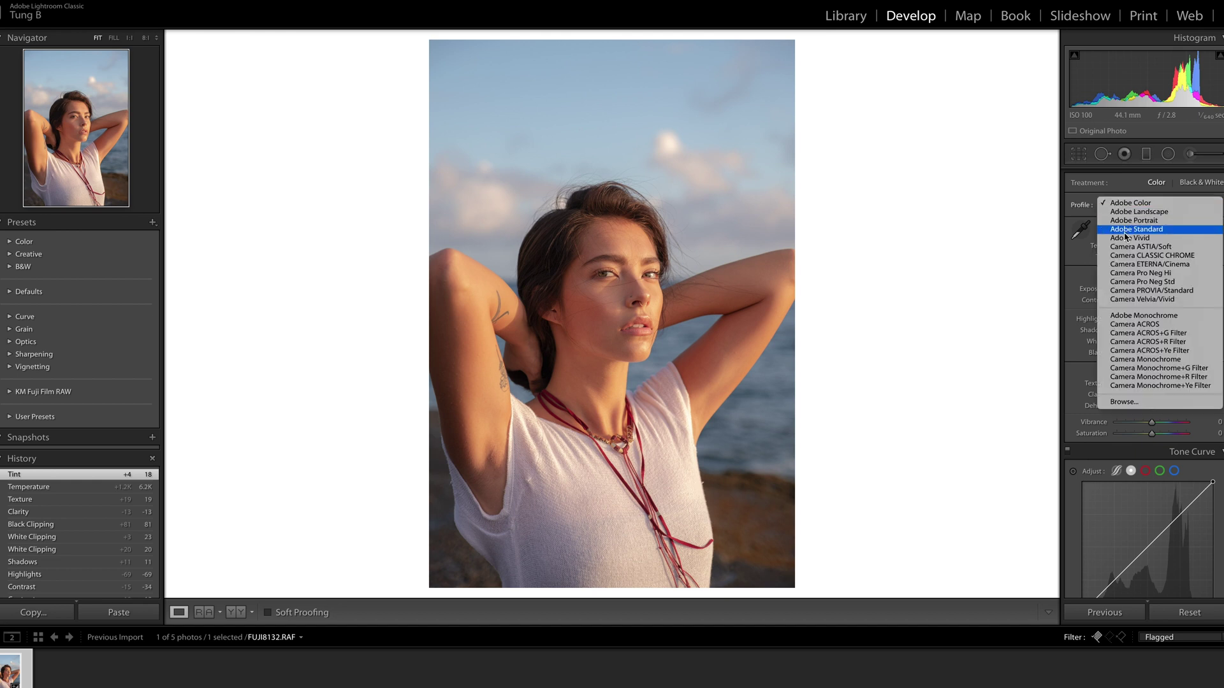
click(1123, 256)
Shape a faded S-curve by adding shadow and highlight points, lifting the black point to output 26, and raising the highlight point slightly.
scroll(1123, 260, down, 3)
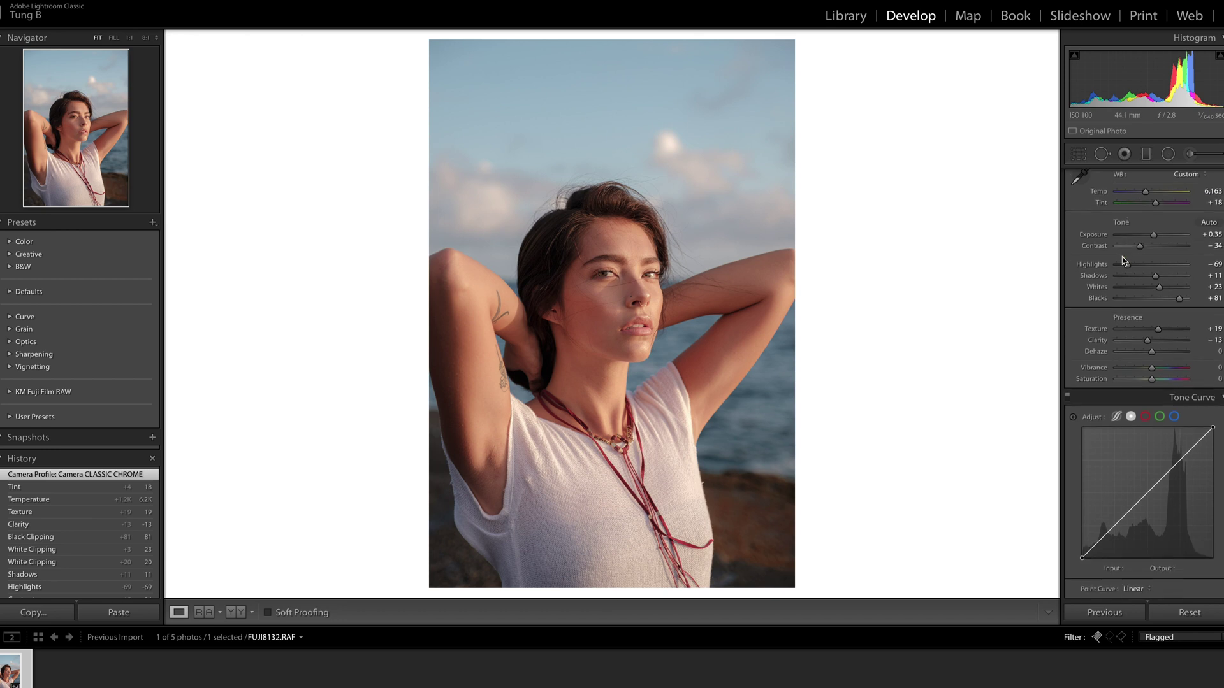
scroll(1123, 260, down, 7)
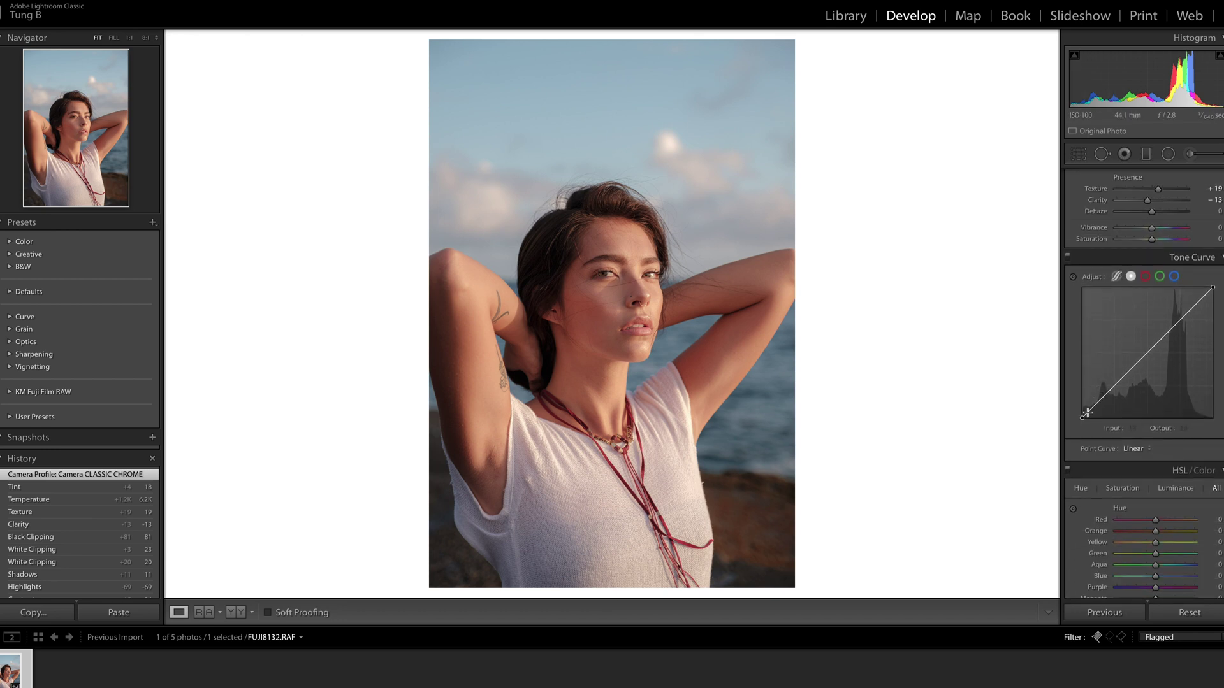
scroll(1093, 433, down, 1)
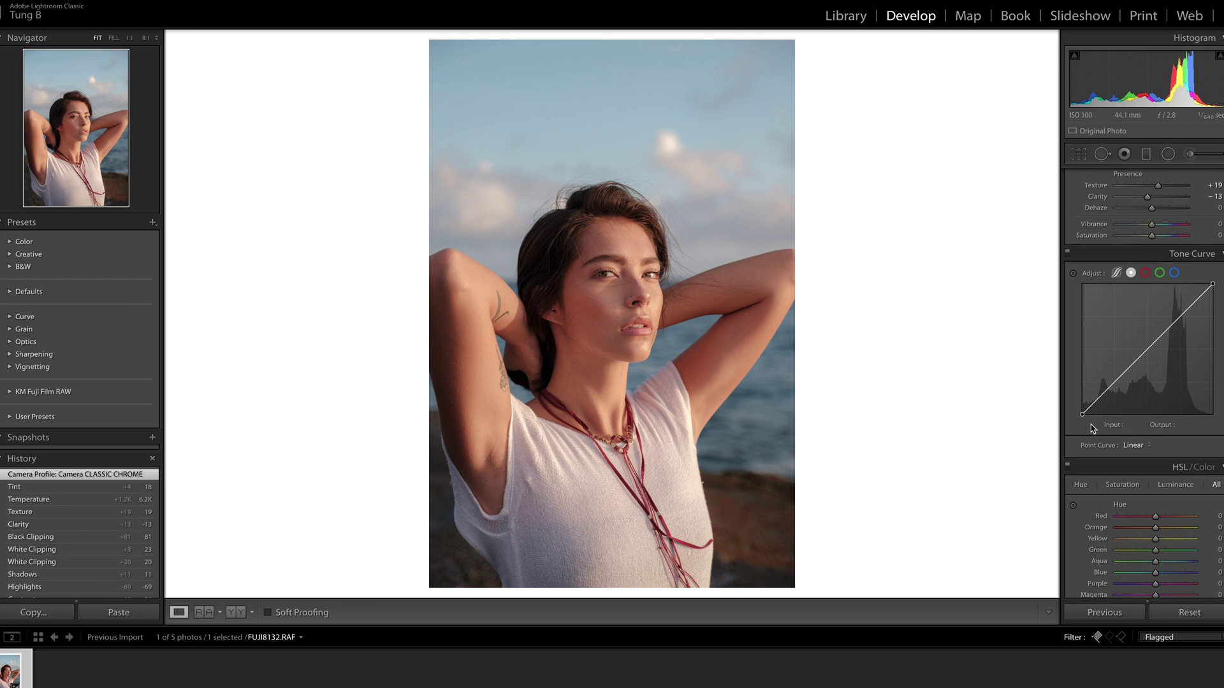
click(1114, 383)
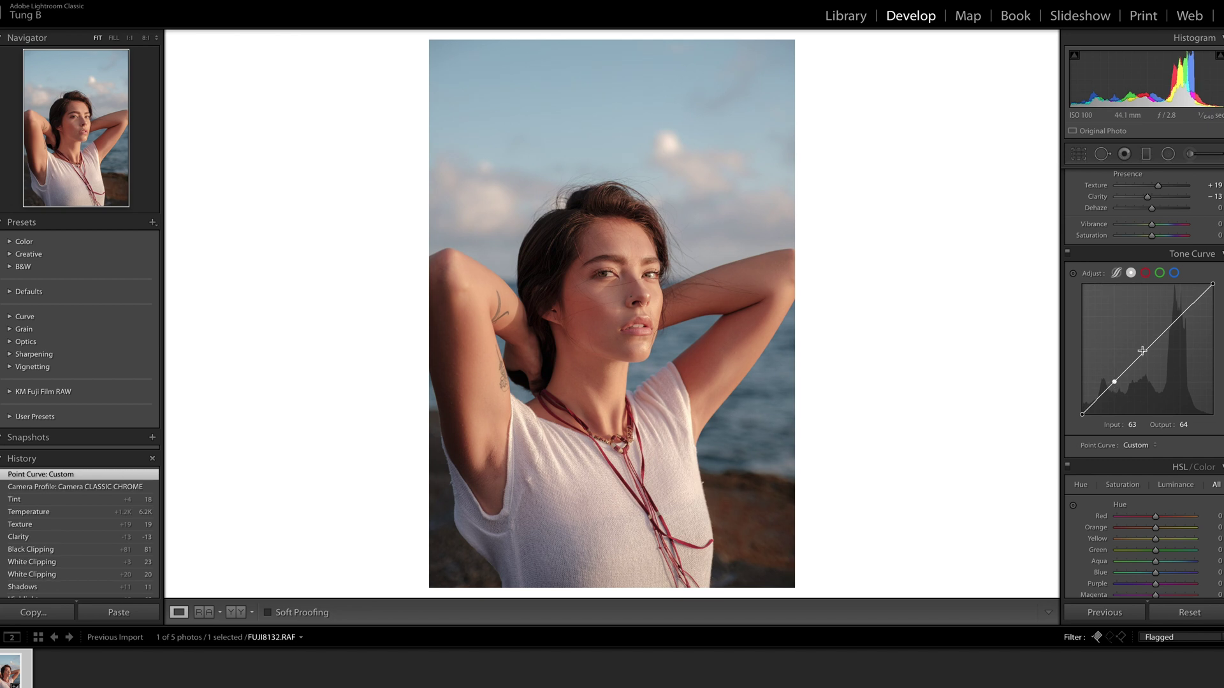
click(1181, 314)
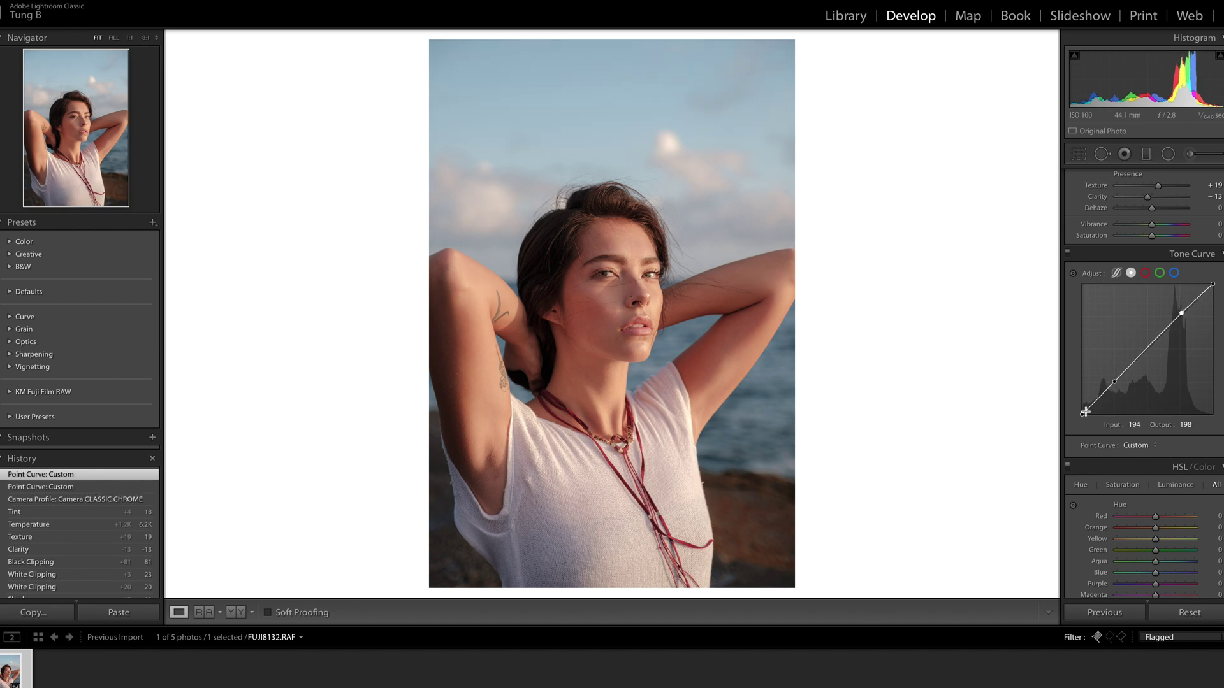
mouse_move(1084, 416)
mouse_down()
mouse_move(1073, 407)
mouse_move(1082, 401)
mouse_up()
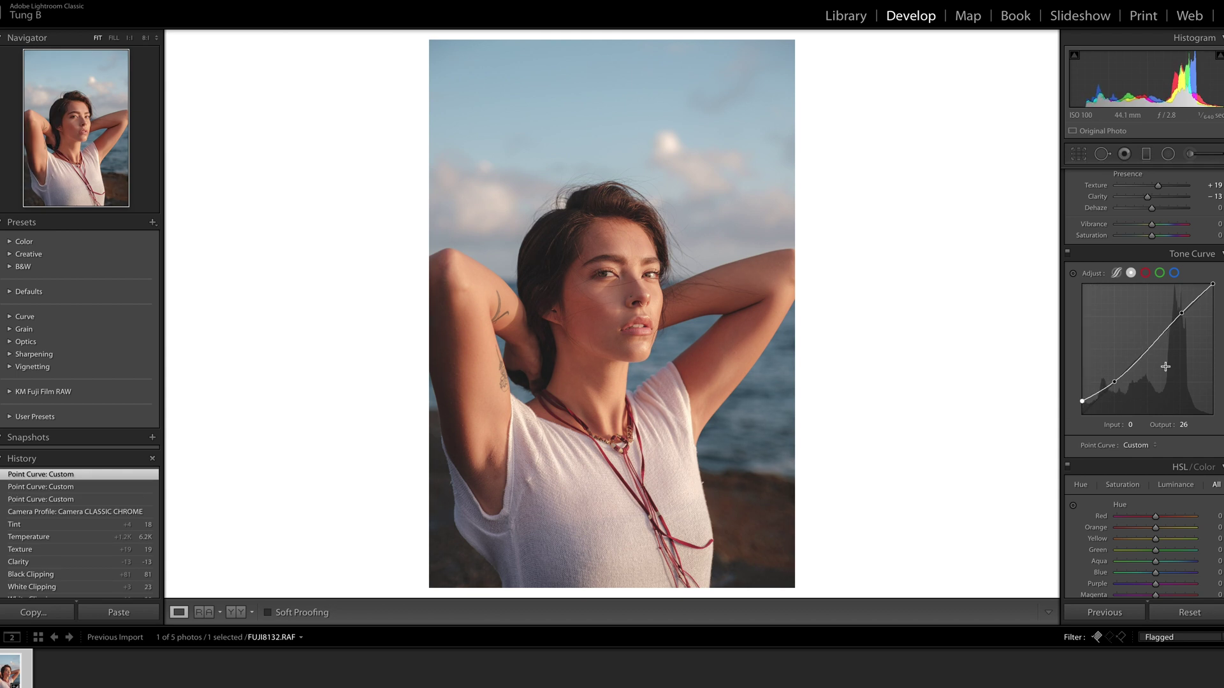
drag(1183, 318, 1181, 311)
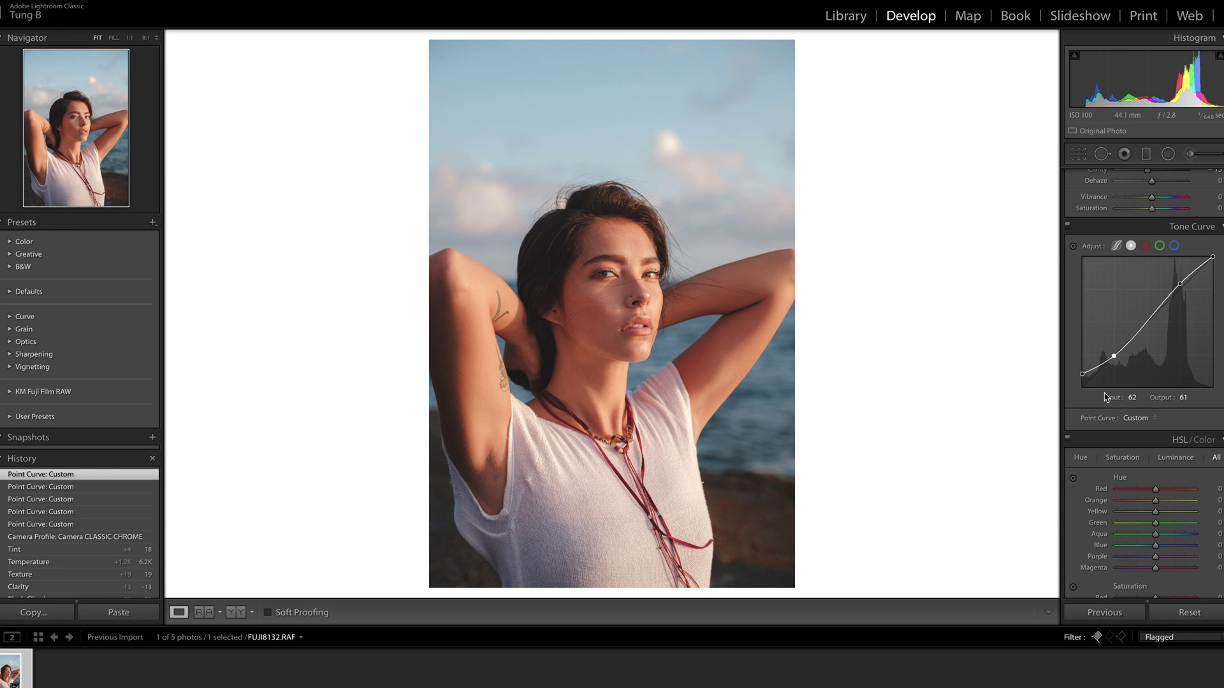
Adjust the HSL hues to Red +3, Aqua +55 and Blue −35, keeping Orange at 0.
scroll(1105, 397, down, 4)
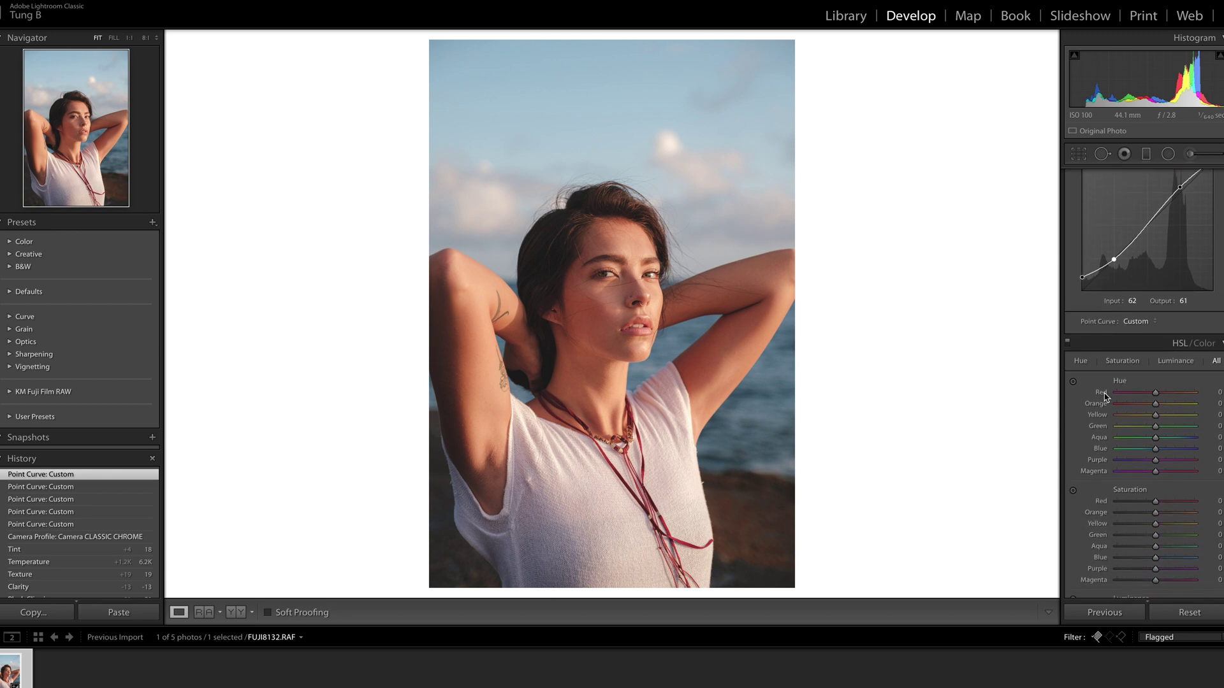
scroll(1106, 397, down, 1)
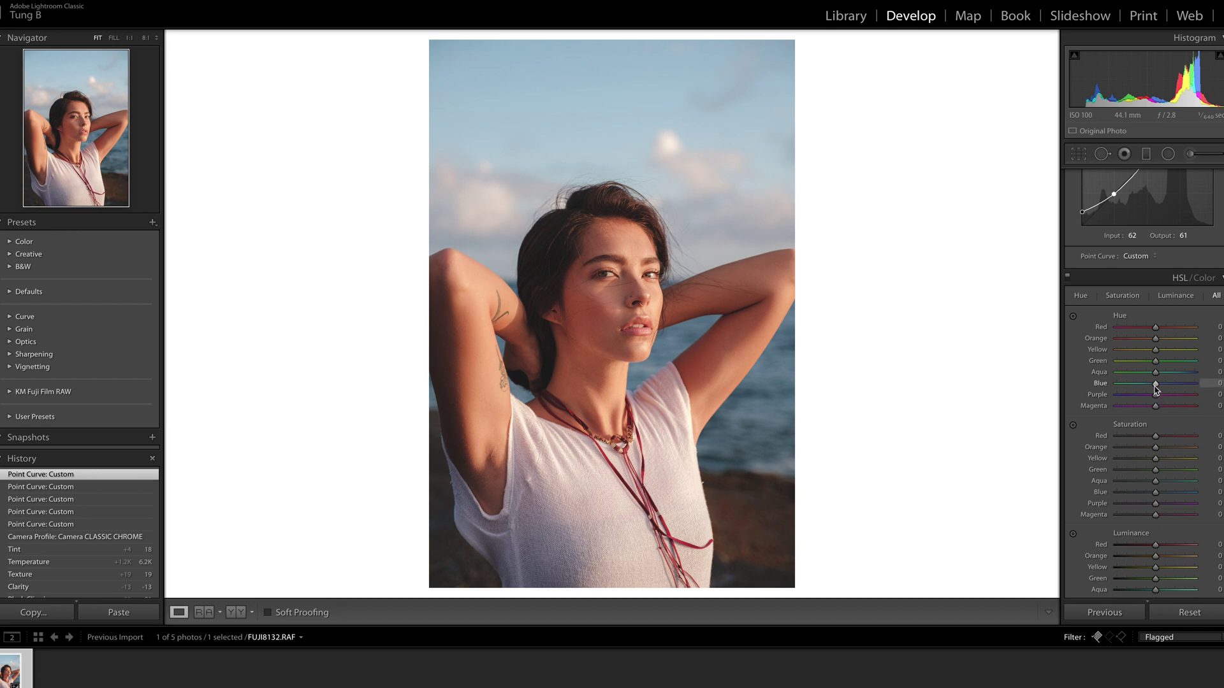
drag(1155, 327, 1155, 356)
double_click(1150, 342)
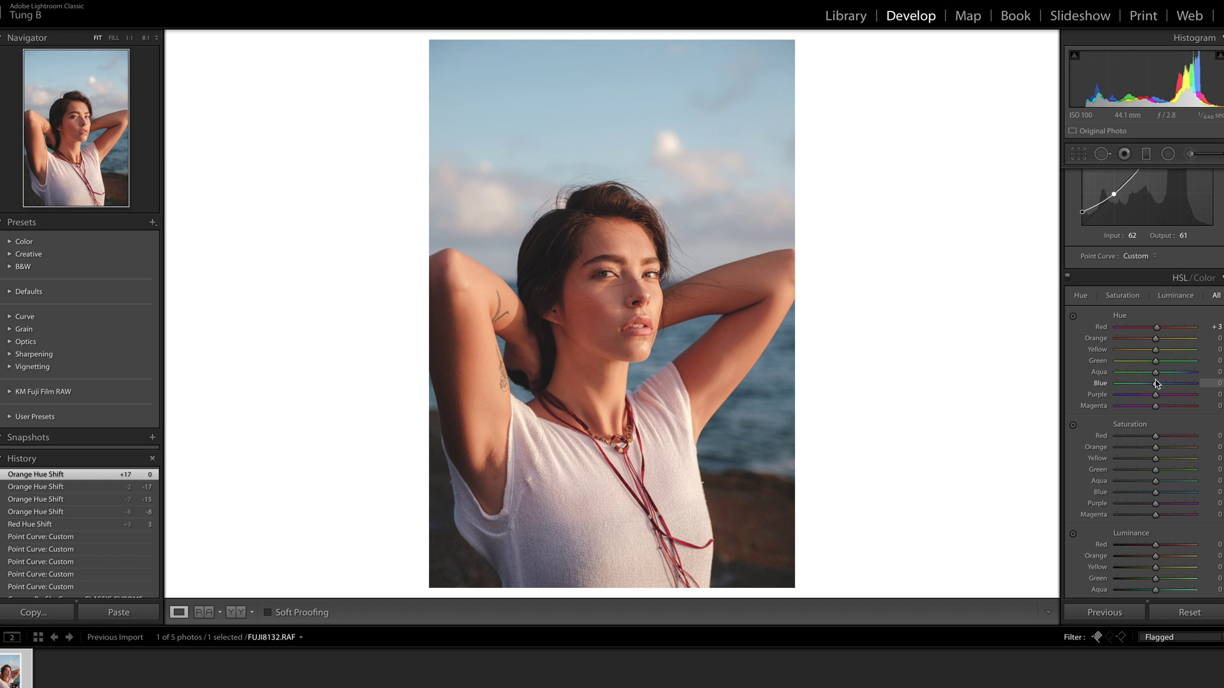
mouse_move(1155, 372)
mouse_down()
mouse_move(1173, 373)
mouse_move(1144, 373)
mouse_move(1178, 376)
mouse_up()
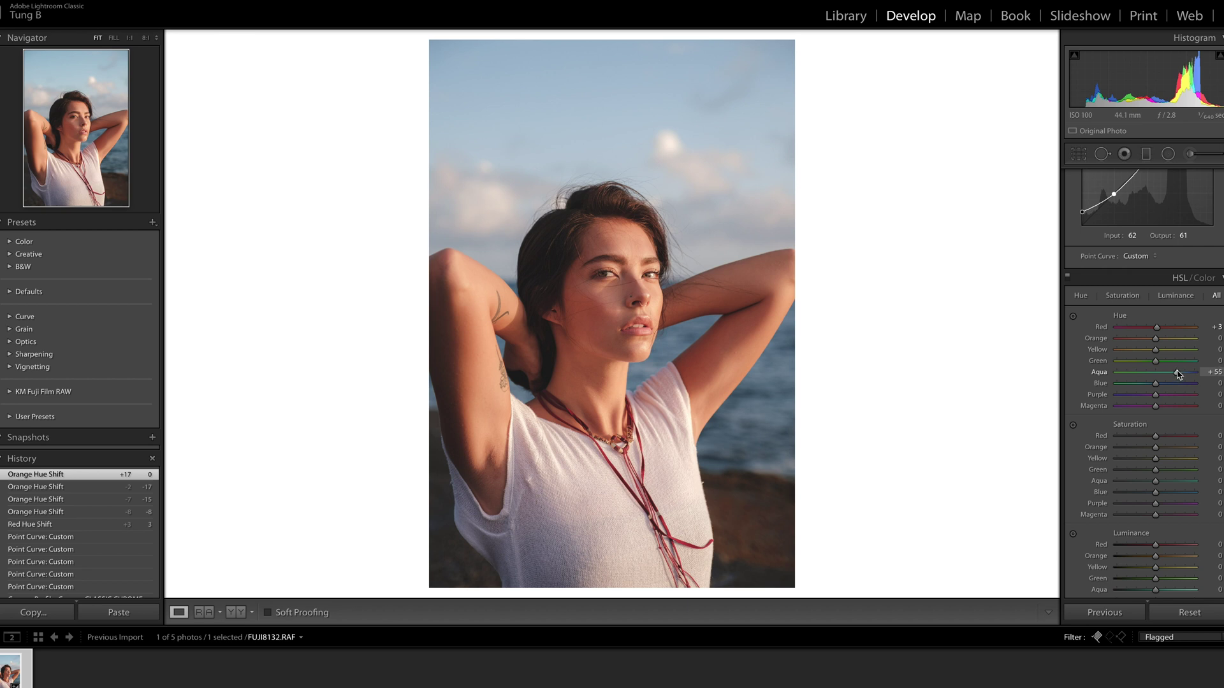
drag(1178, 375, 1144, 390)
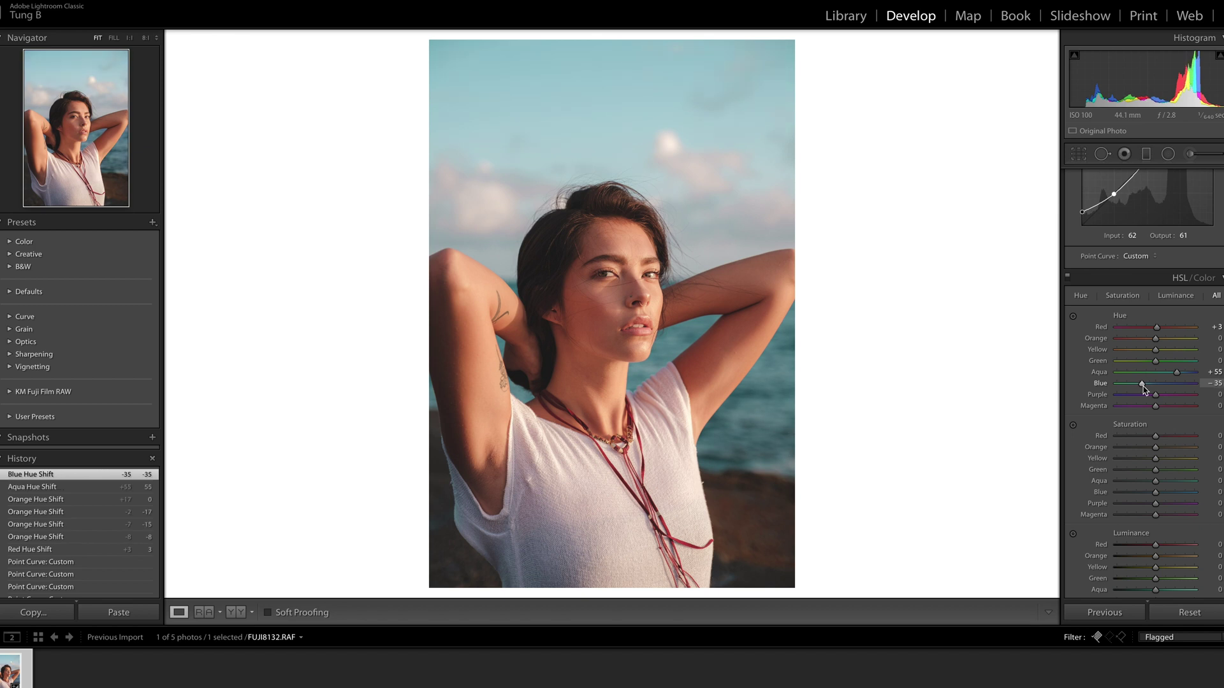
Desaturate the cool tones by setting HSL saturation to Blue −42 and Purple −36.
scroll(1144, 390, down, 1)
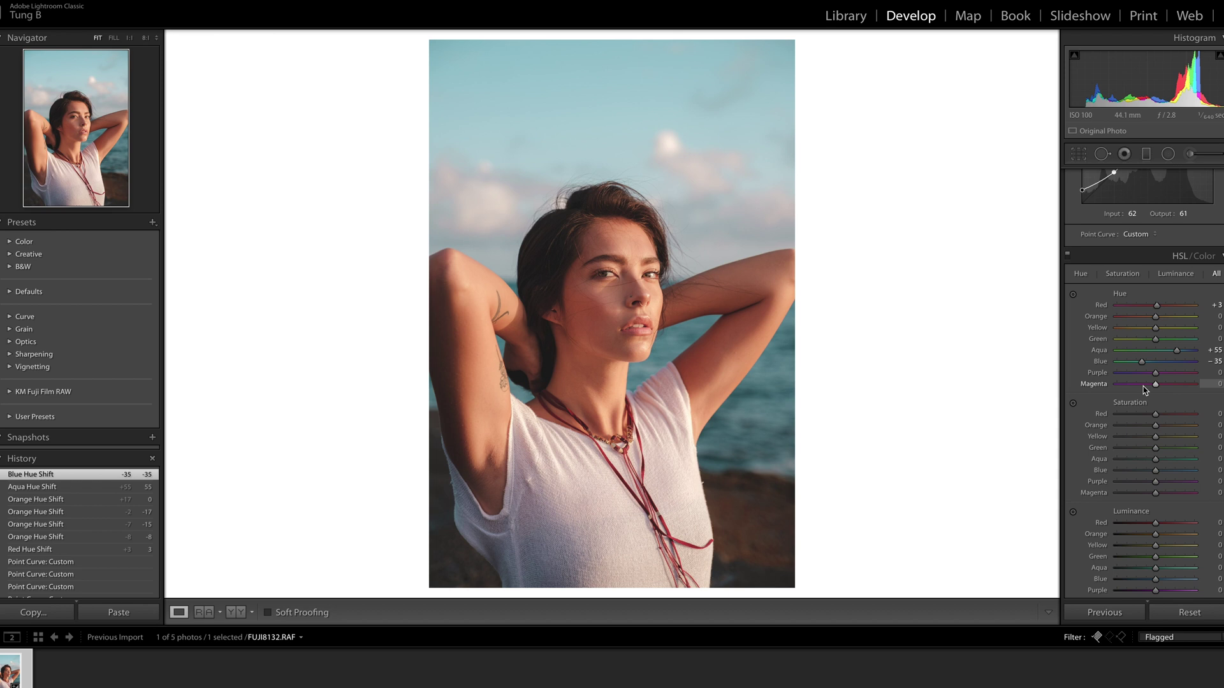
scroll(1145, 390, down, 2)
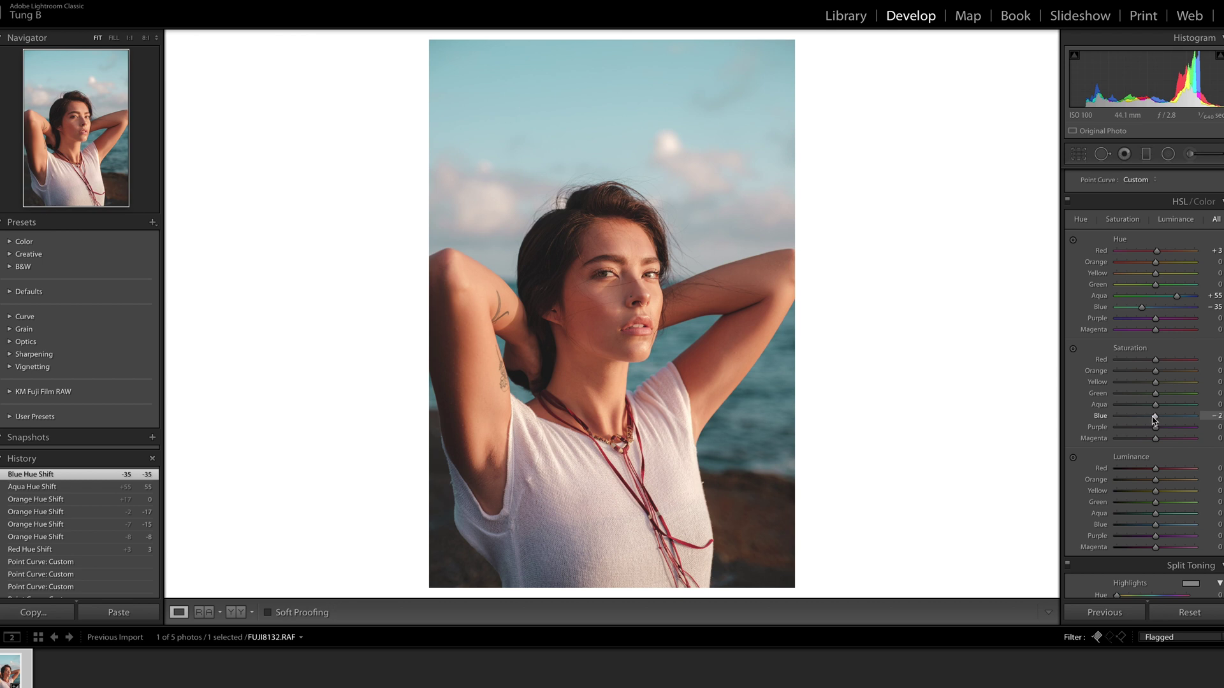
drag(1151, 418, 1139, 420)
mouse_move(1140, 420)
mouse_down()
mouse_move(1151, 429)
mouse_move(1133, 430)
mouse_move(1158, 429)
mouse_move(1115, 430)
mouse_move(1170, 432)
mouse_move(1142, 431)
mouse_up()
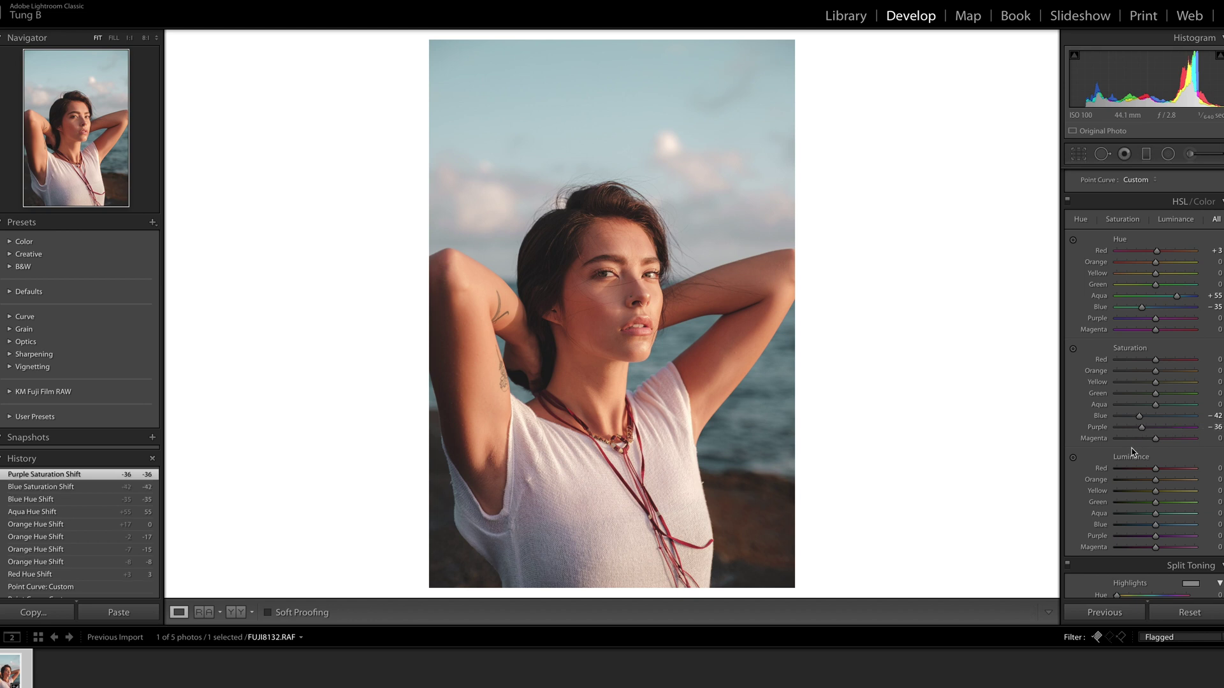
Set the HSL luminance to Orange +8, Yellow +30, Aqua +37, Blue −41 and Purple −52.
scroll(1146, 459, down, 2)
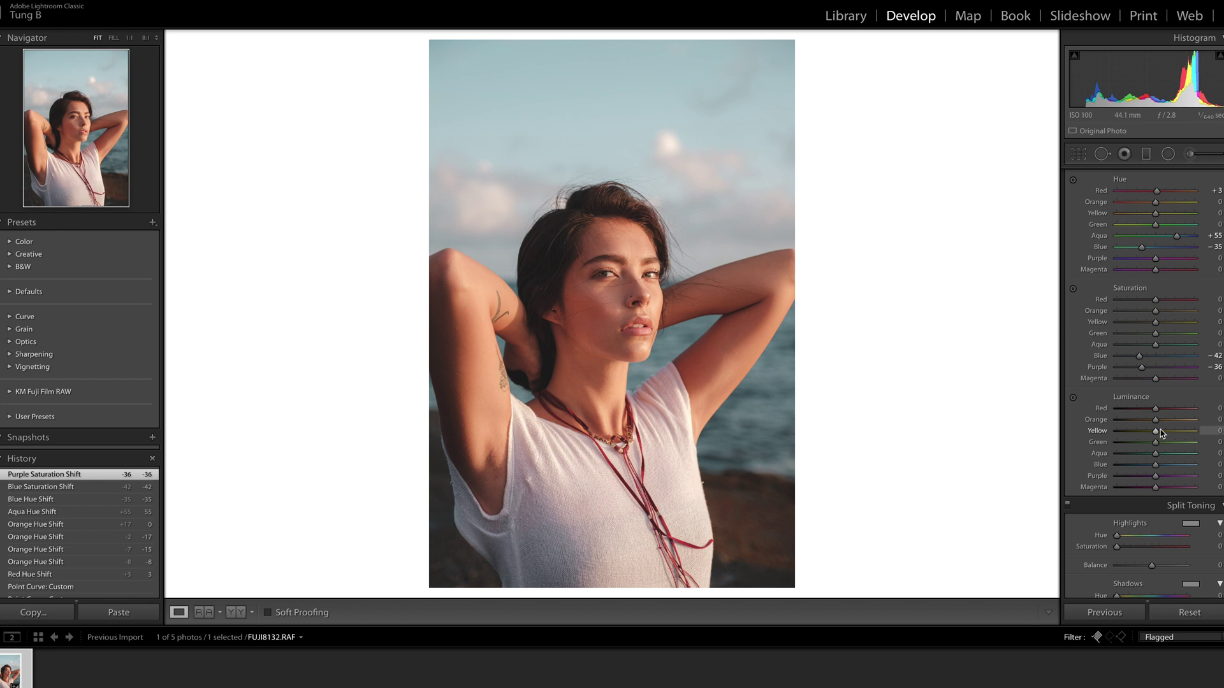
drag(1155, 420, 1159, 426)
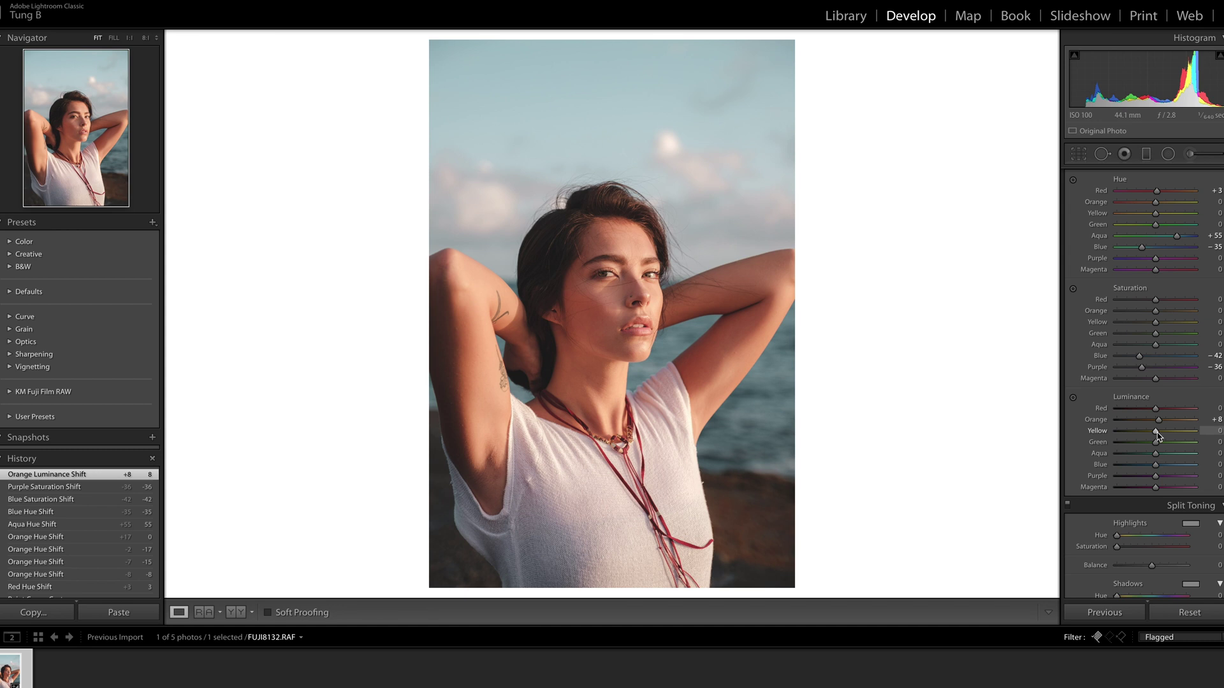
mouse_move(1157, 435)
mouse_down()
mouse_move(1180, 433)
mouse_move(1169, 434)
mouse_up()
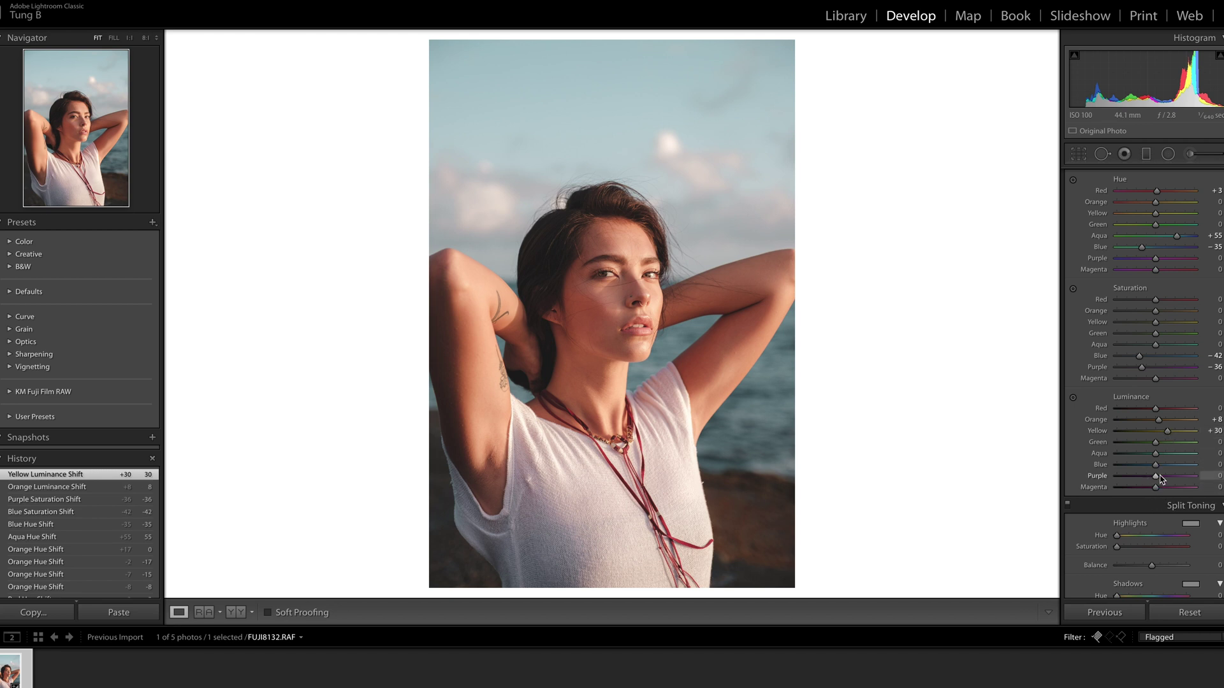
drag(1156, 455, 1171, 457)
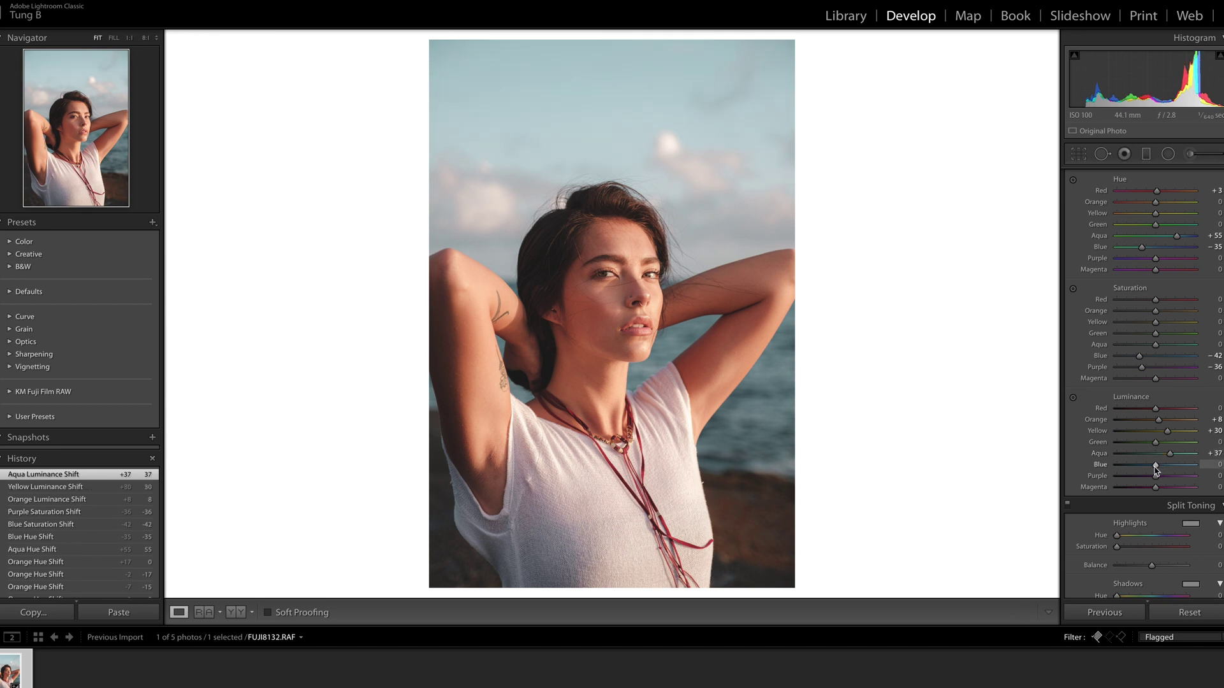
drag(1155, 467, 1143, 470)
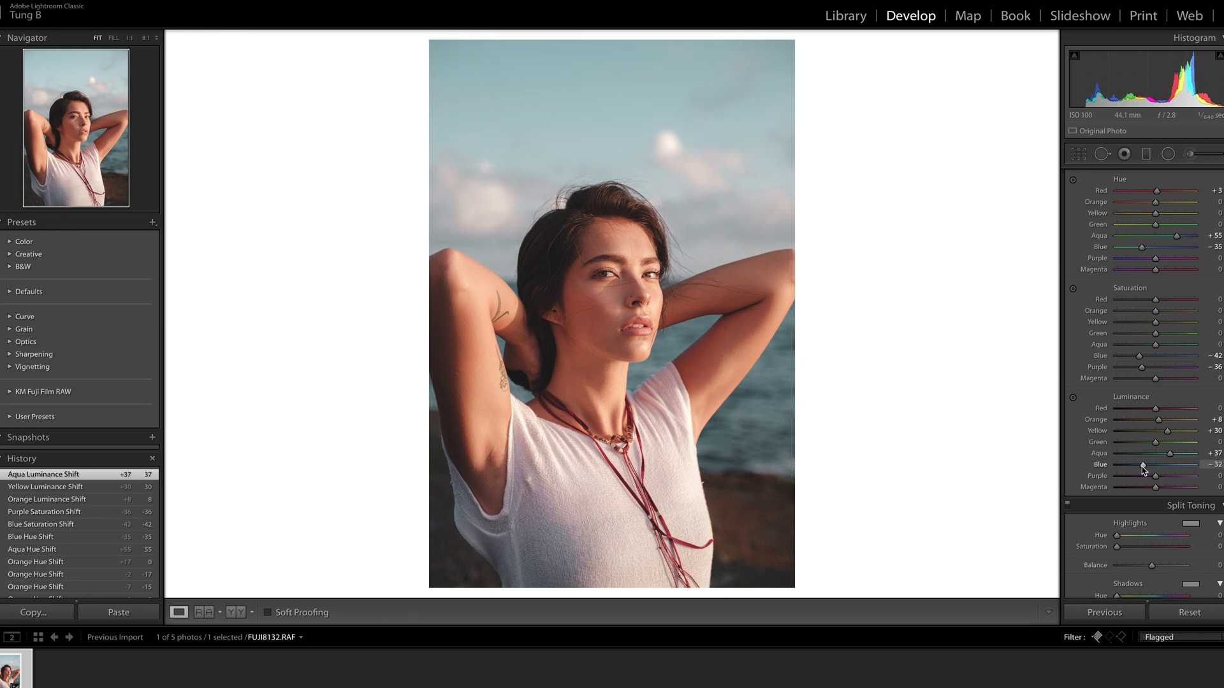
drag(1142, 468, 1140, 470)
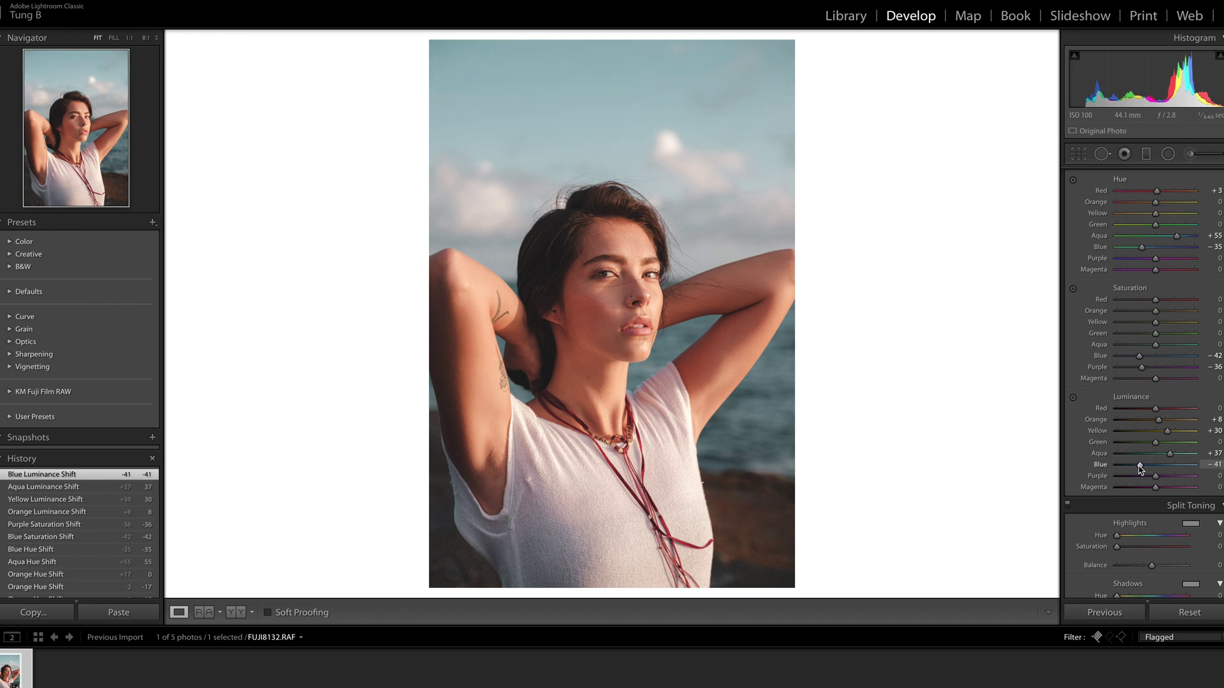
drag(1154, 476, 1134, 482)
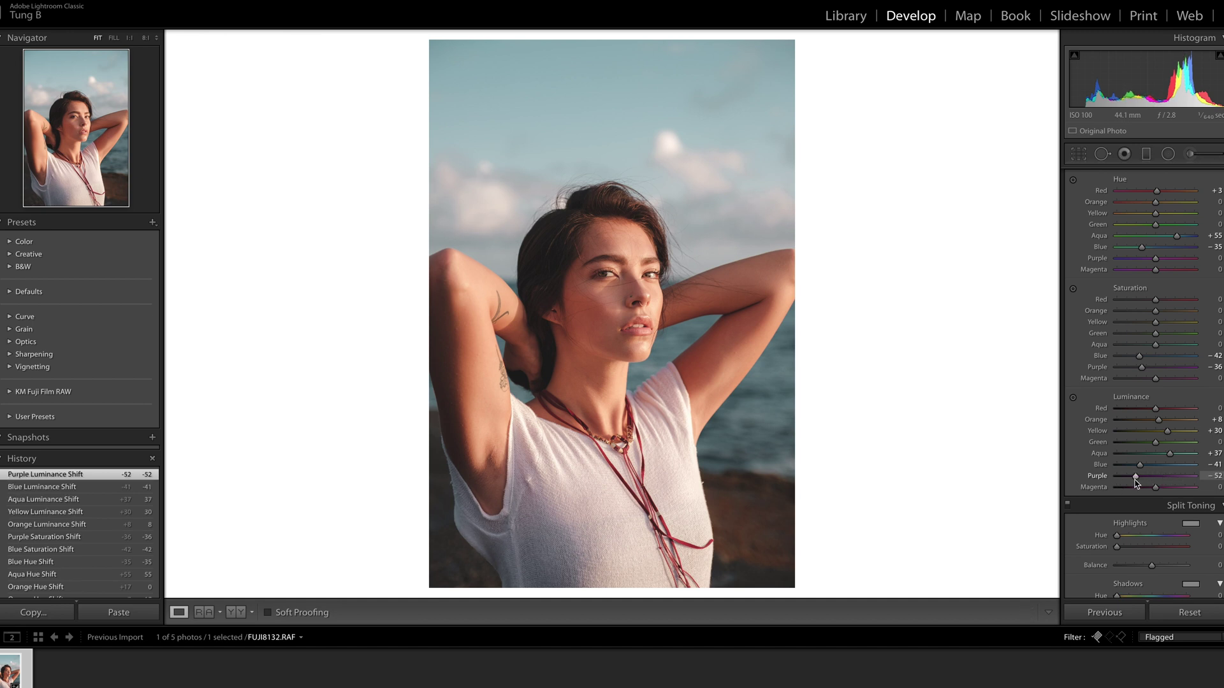
Crop the portrait to the 4 x 5 / 8 x 10 aspect ratio, shifting the framing to trim the sky above the woman.
scroll(1136, 483, down, 3)
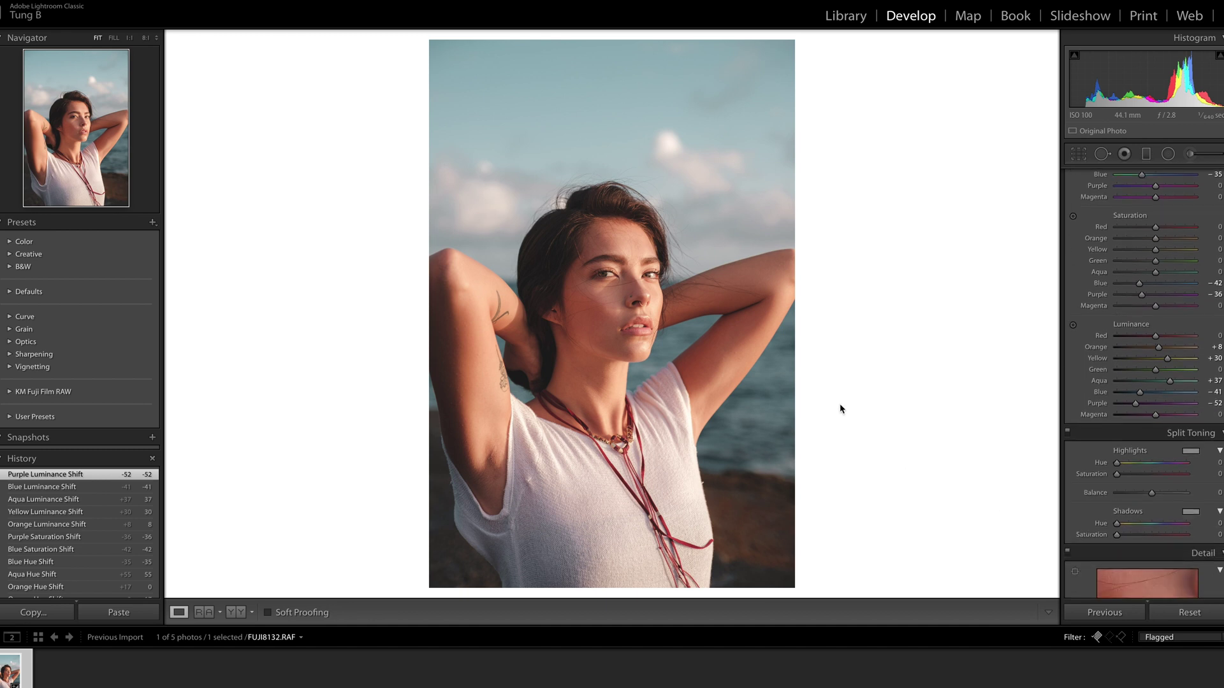
click(1080, 155)
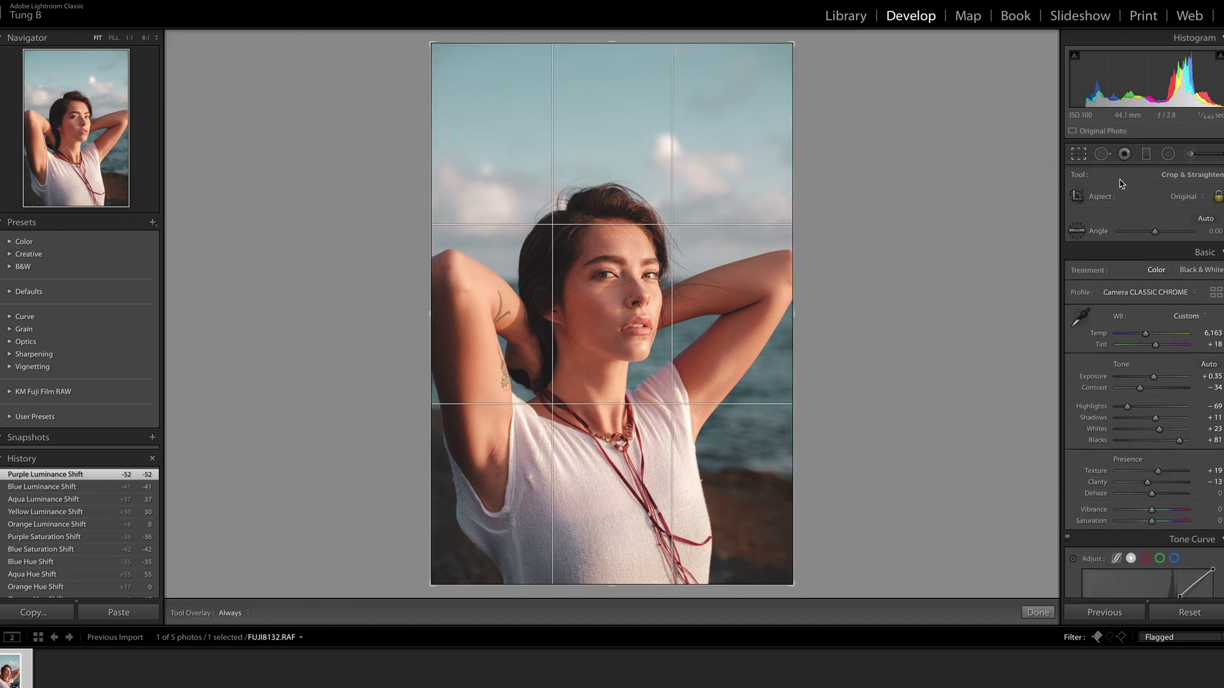
click(1193, 199)
click(1180, 228)
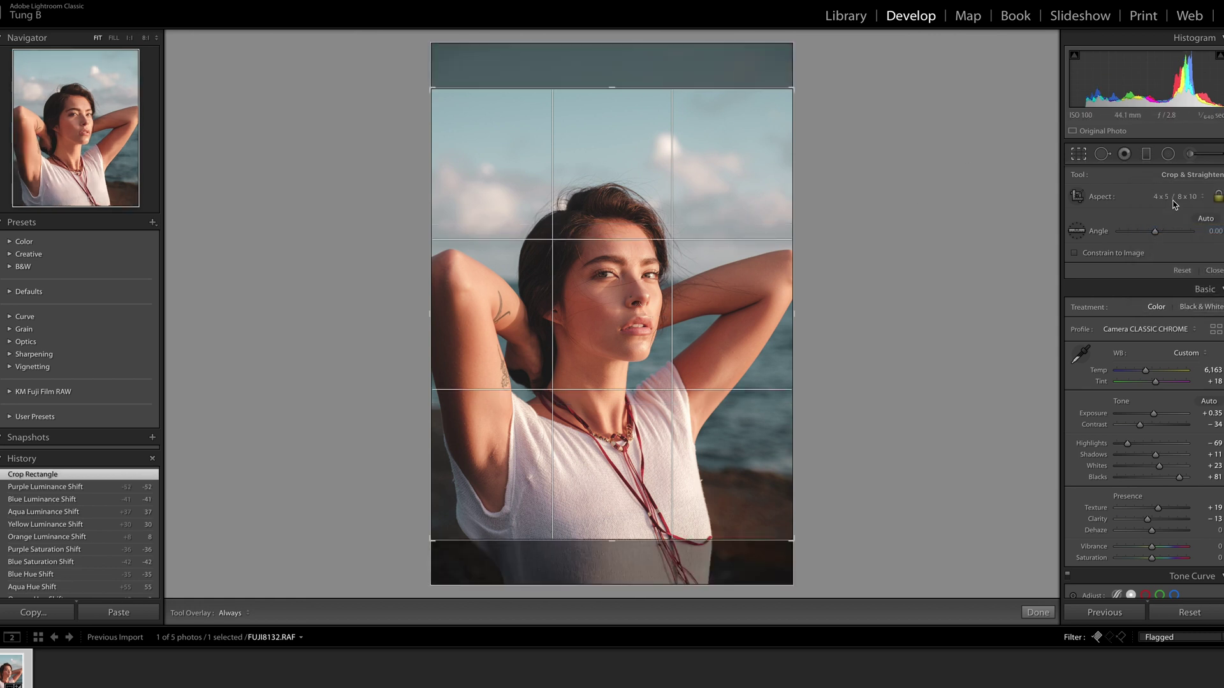
drag(680, 322, 681, 160)
key(Return)
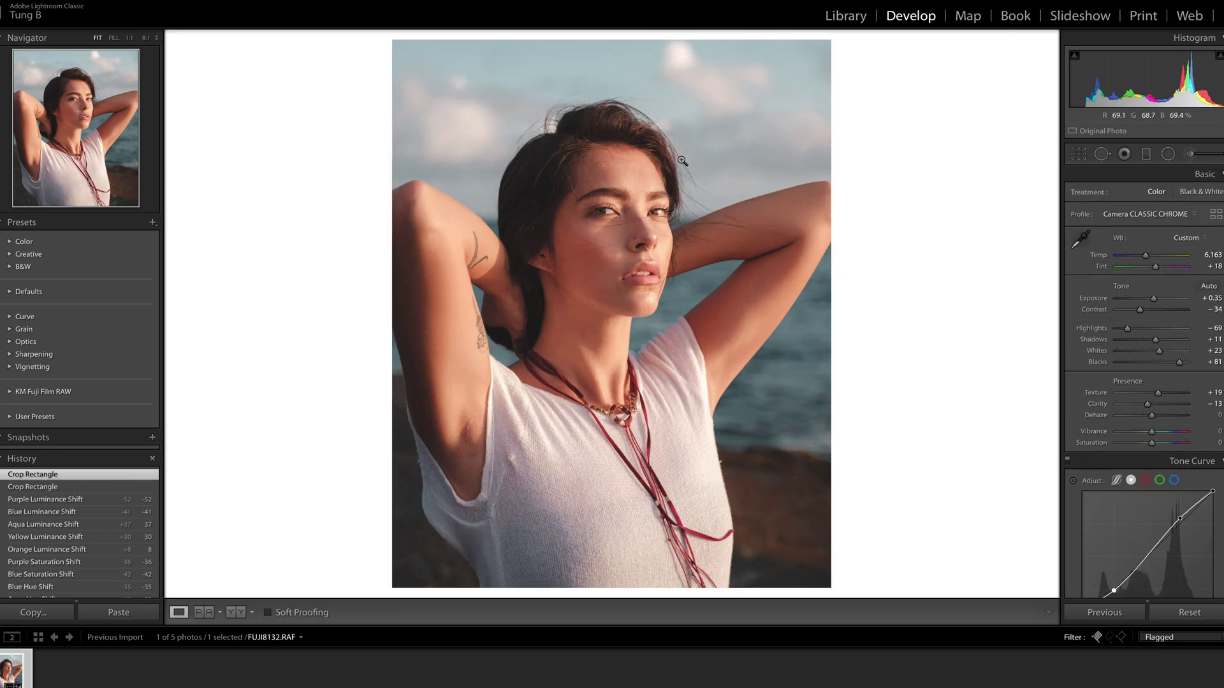
Set the photo's Vibrance to +51 and Saturation to −10.
scroll(1141, 446, down, 5)
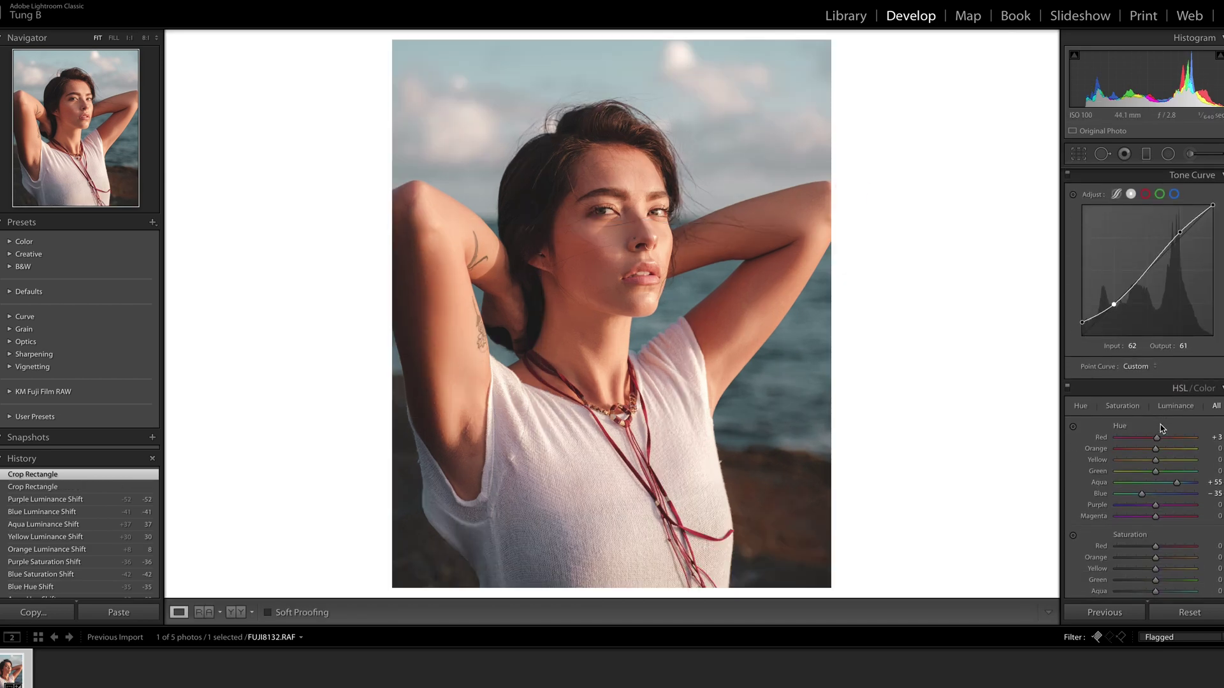
scroll(1154, 421, up, 4)
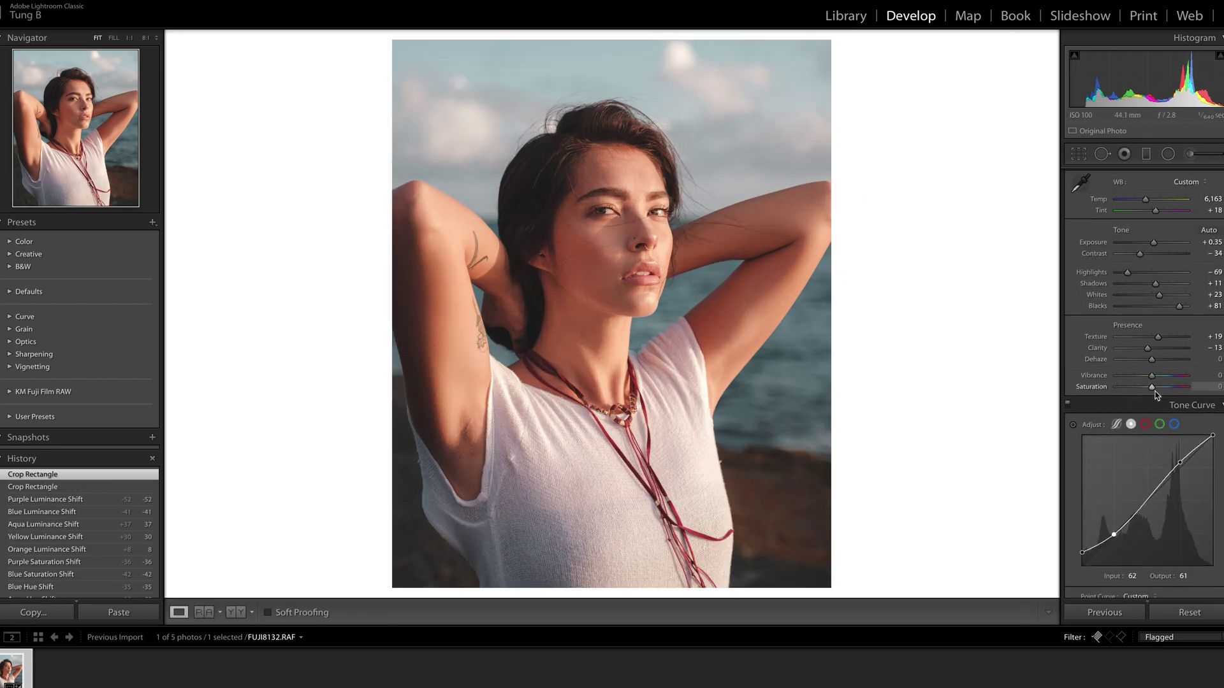
drag(1155, 377, 1173, 383)
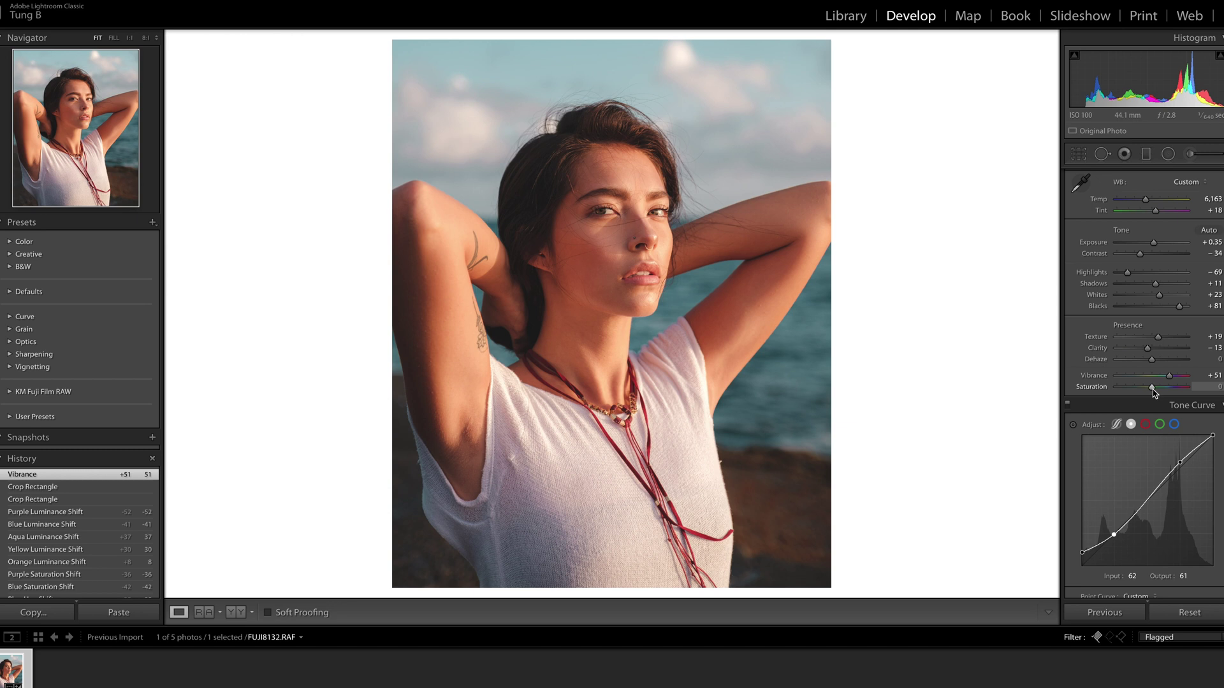
drag(1151, 390, 1150, 392)
Add a warm split tone to the highlights with Hue 44 and Saturation 13.
scroll(1122, 395, down, 10)
scroll(1094, 400, down, 5)
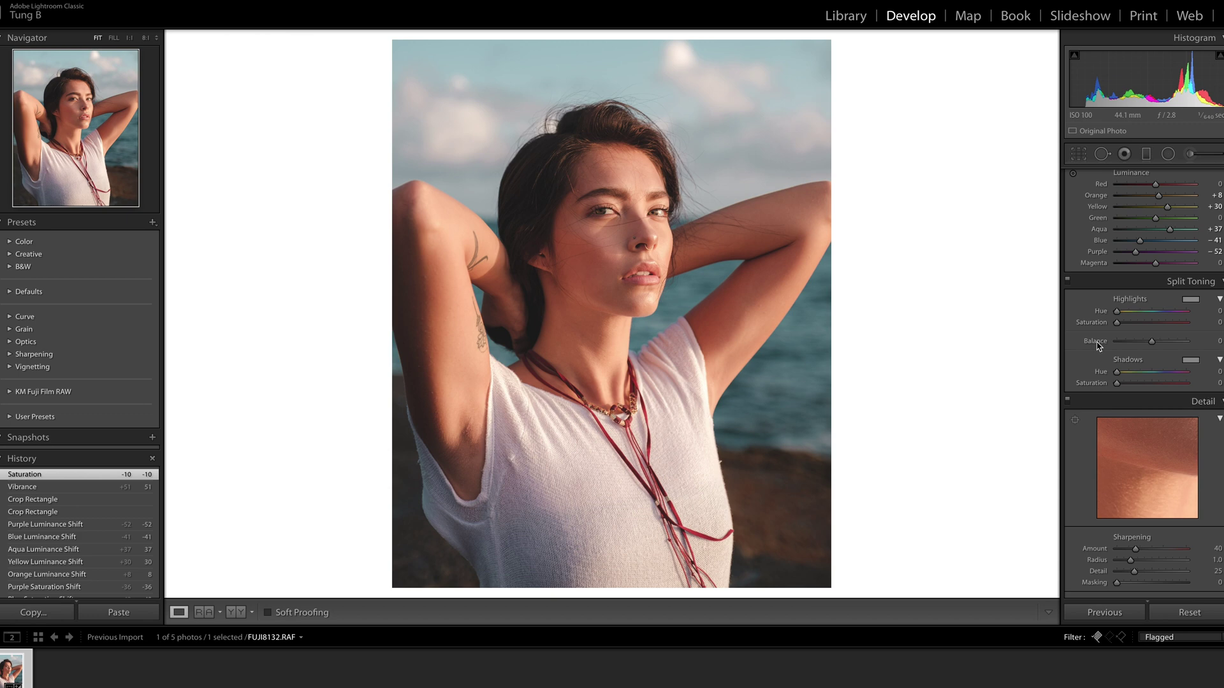
key(alt)
drag(1115, 315, 1121, 317)
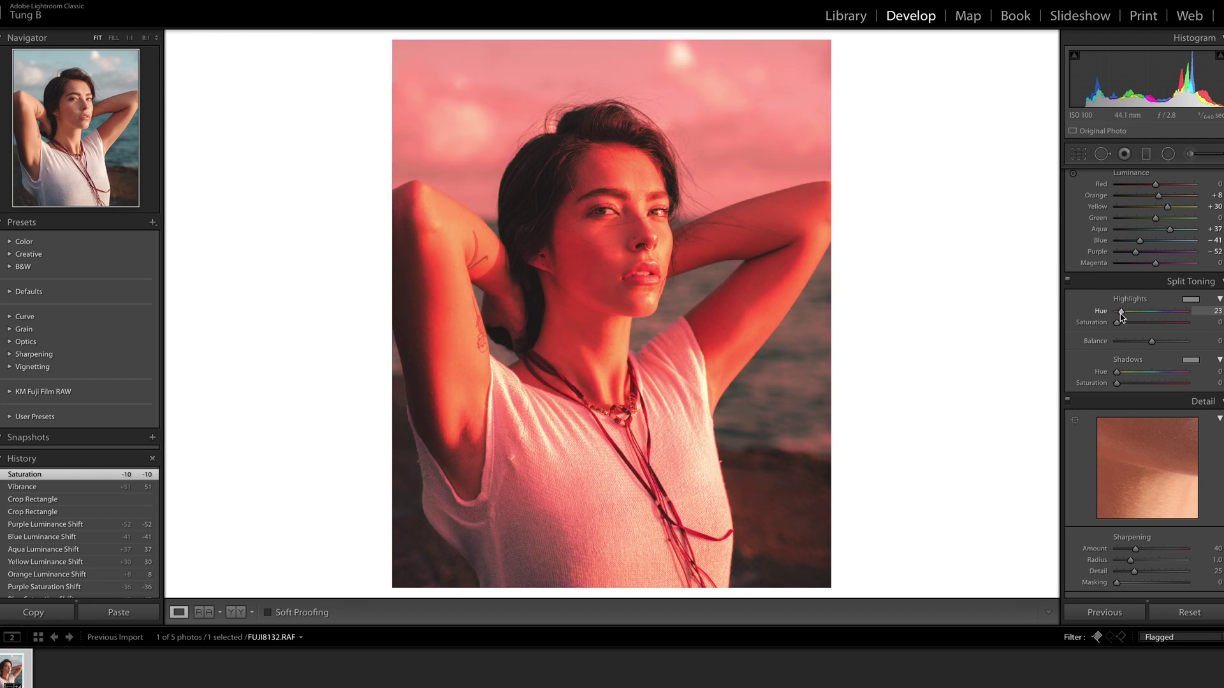
drag(1123, 316, 1124, 317)
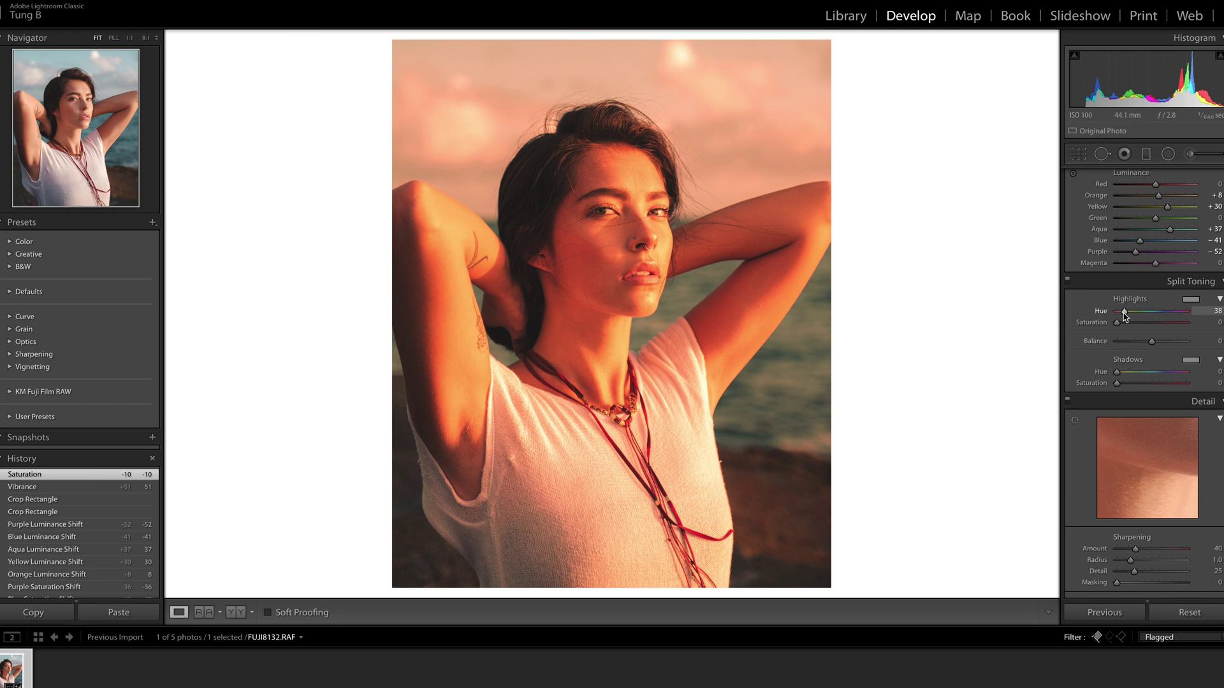
drag(1125, 316, 1127, 327)
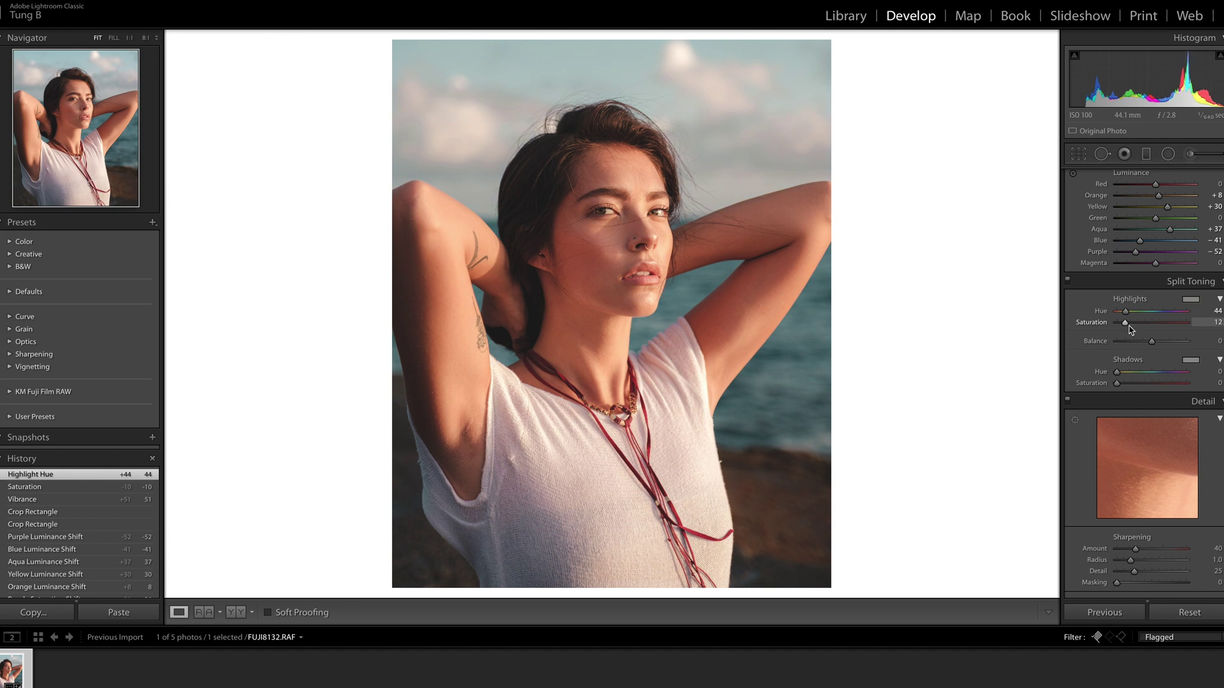
drag(1130, 329, 1132, 327)
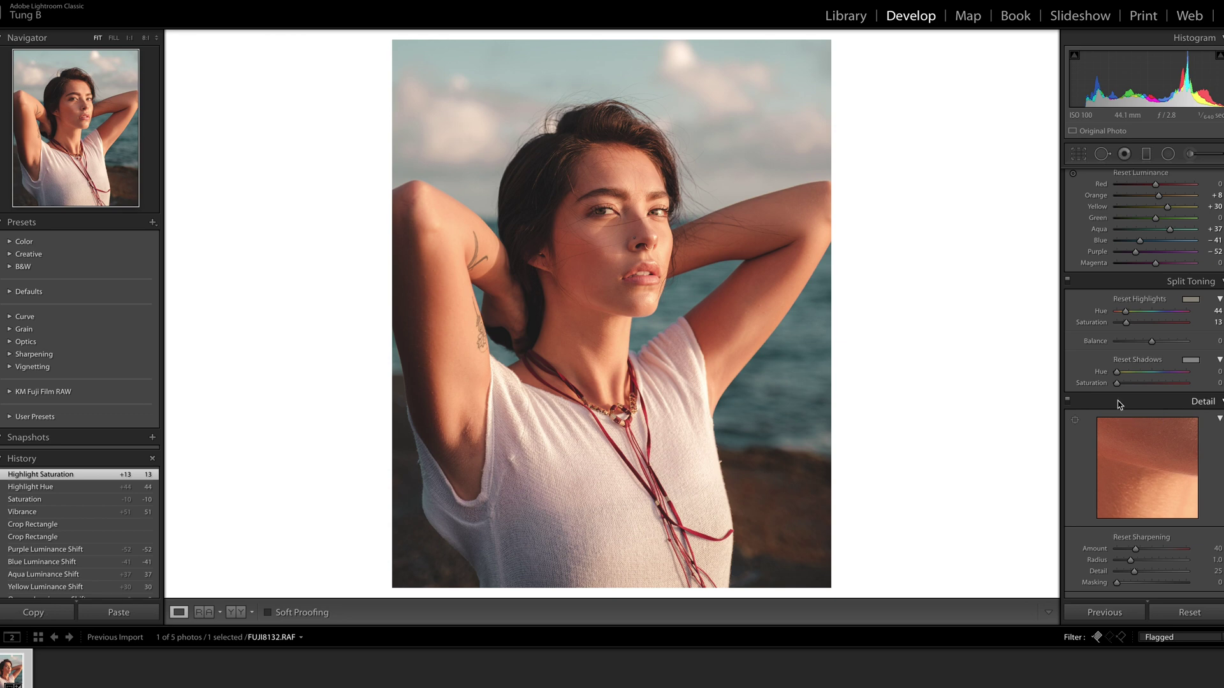
Add a teal split tone to the shadows with Hue 182 and Saturation 12.
drag(1117, 373, 1117, 373)
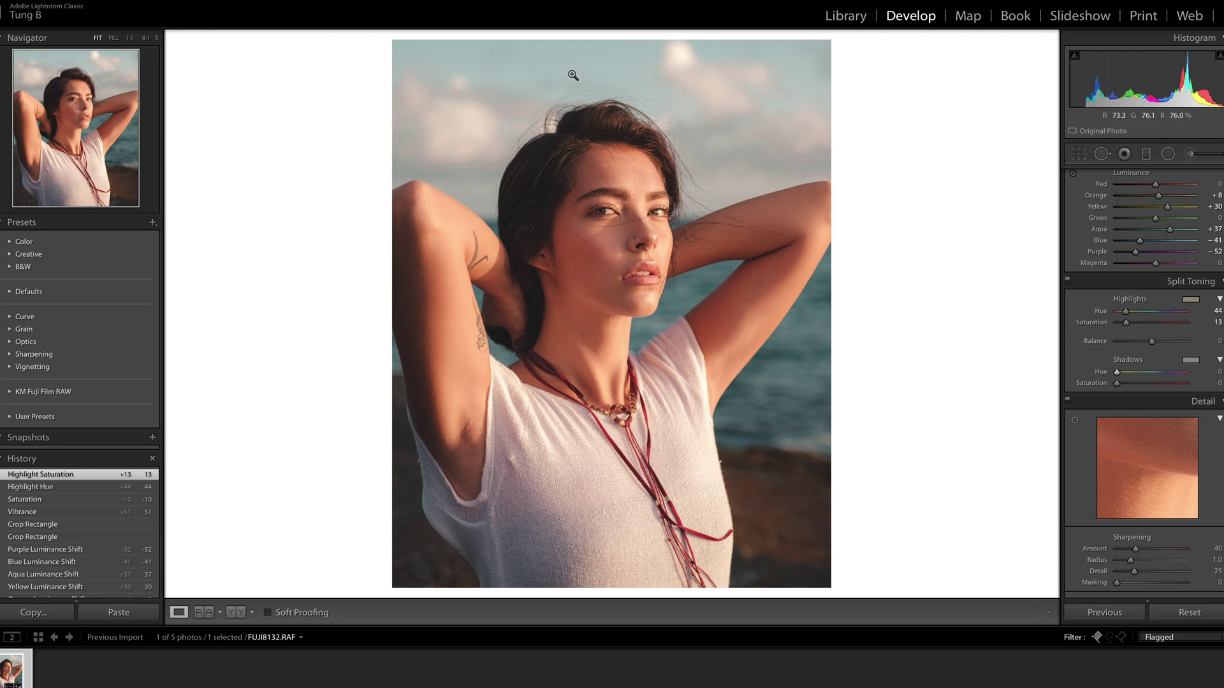
drag(1116, 372, 1154, 379)
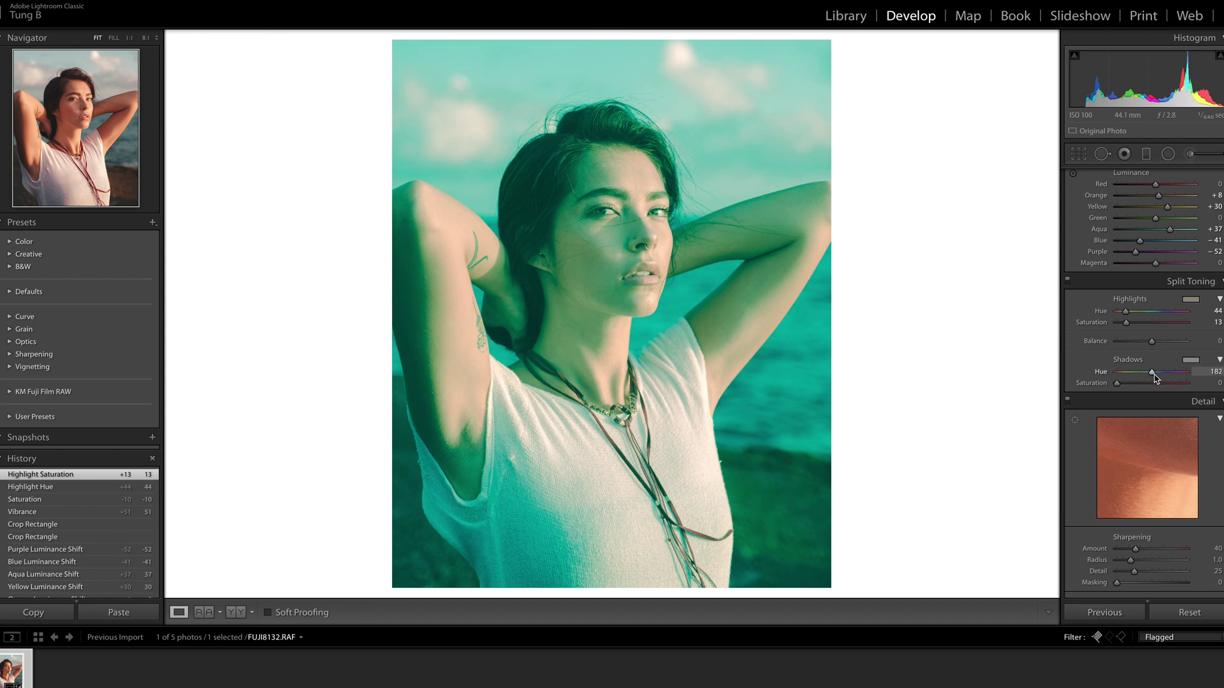
drag(1155, 378, 1123, 385)
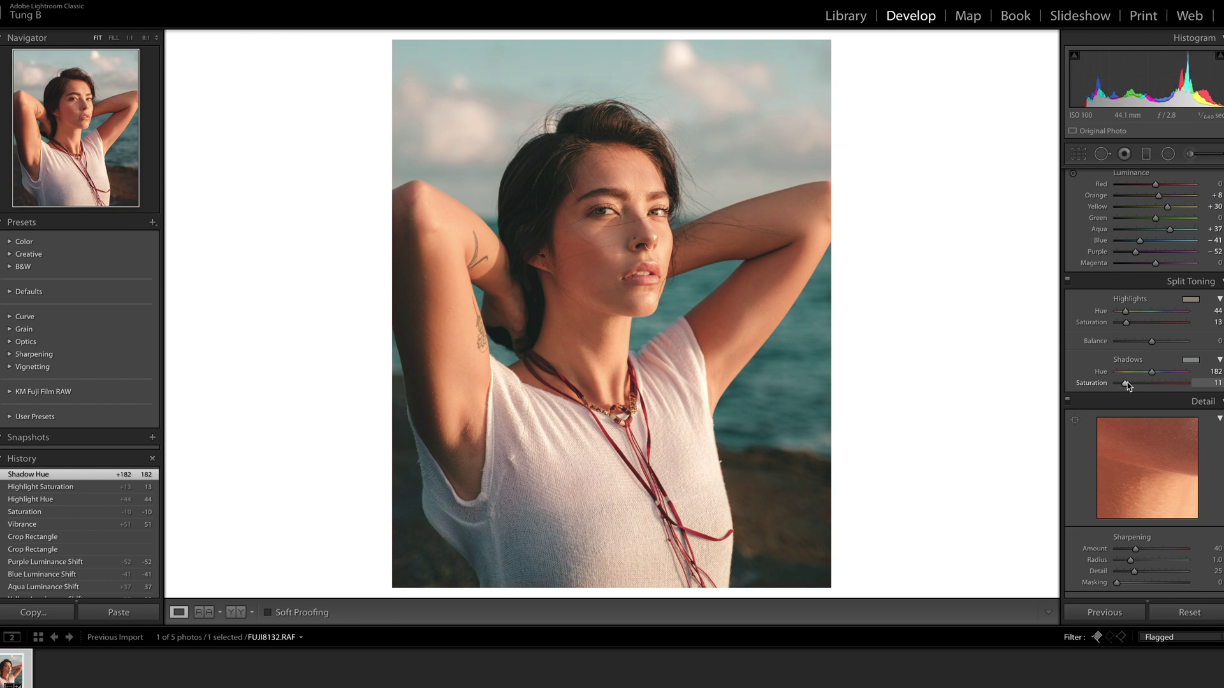
drag(1128, 386, 1127, 385)
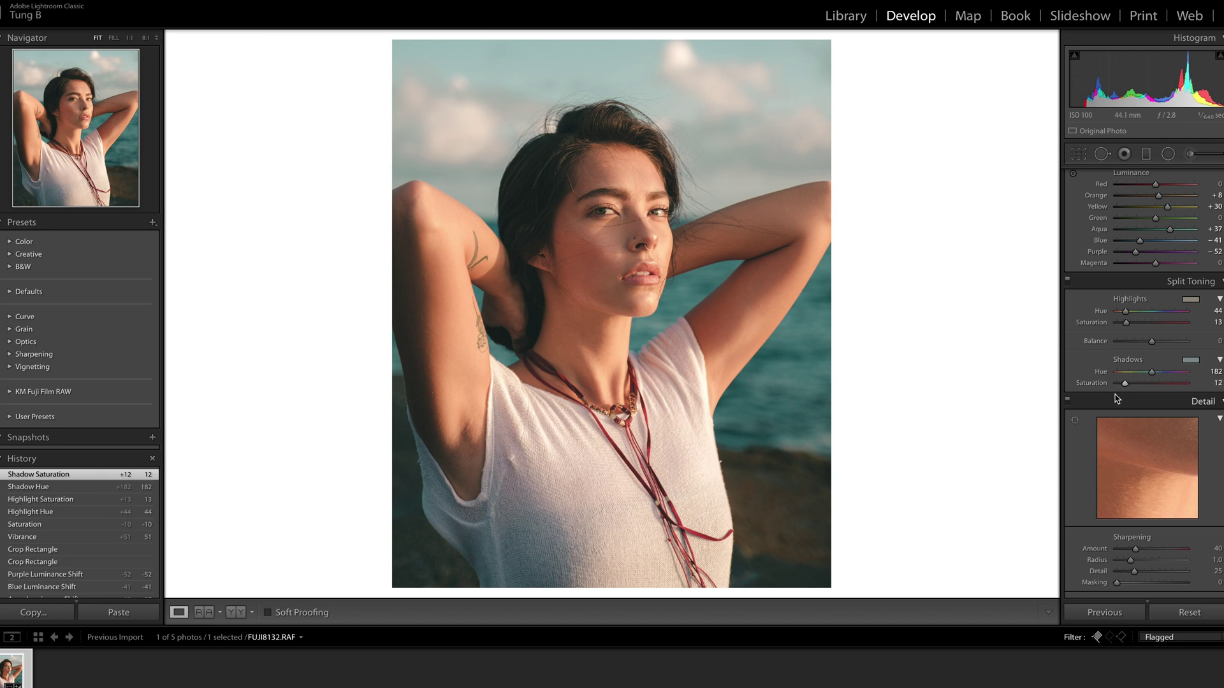
click(598, 225)
click(601, 225)
click(465, 255)
click(466, 257)
Sharpen the photo with Masking 82 and Amount 62.
scroll(1133, 440, down, 3)
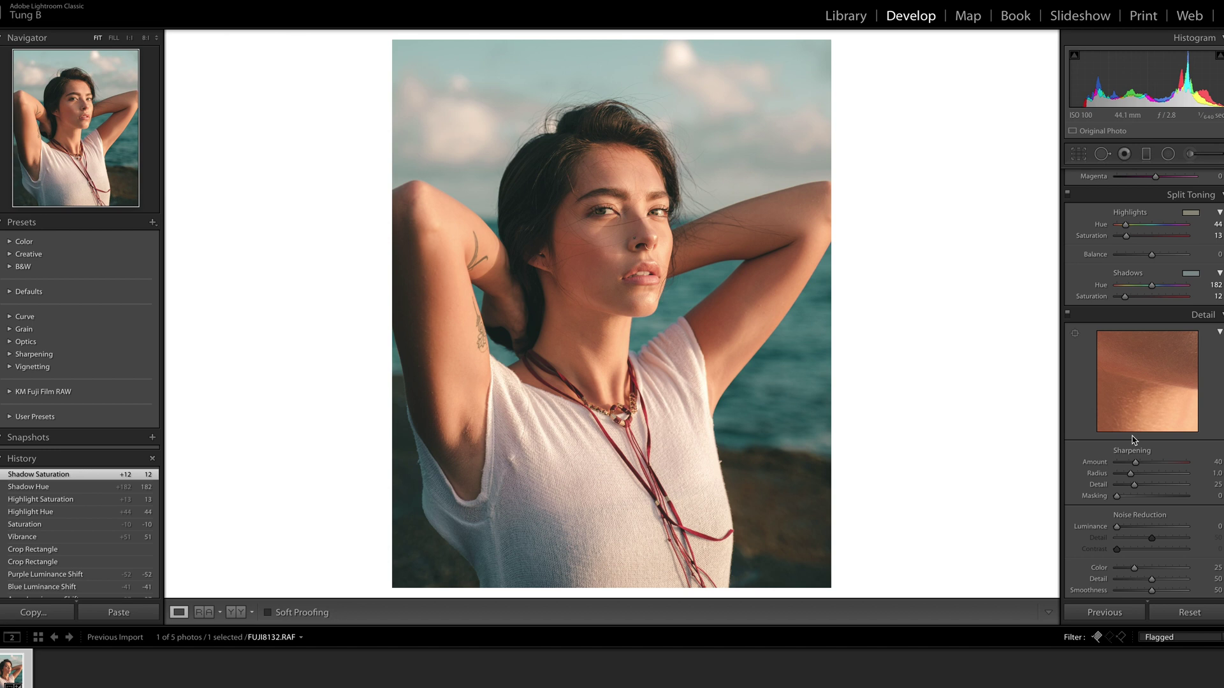
scroll(1182, 376, down, 5)
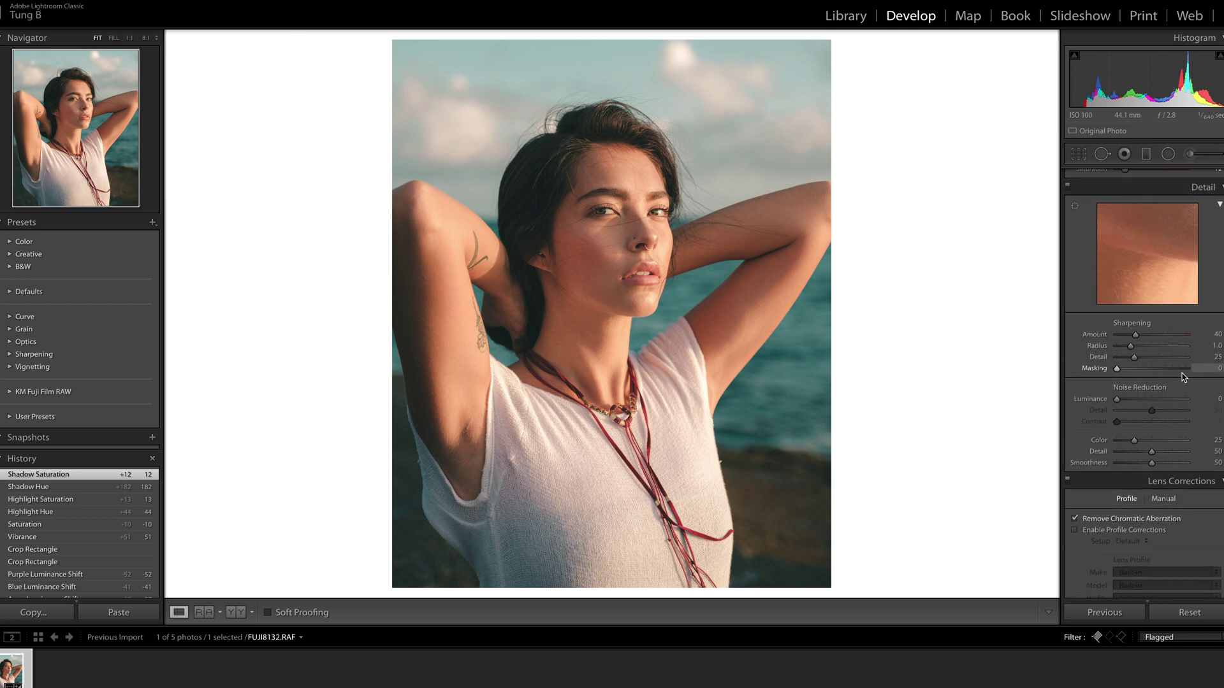
scroll(1183, 378, down, 1)
scroll(1182, 376, down, 1)
key(alt)
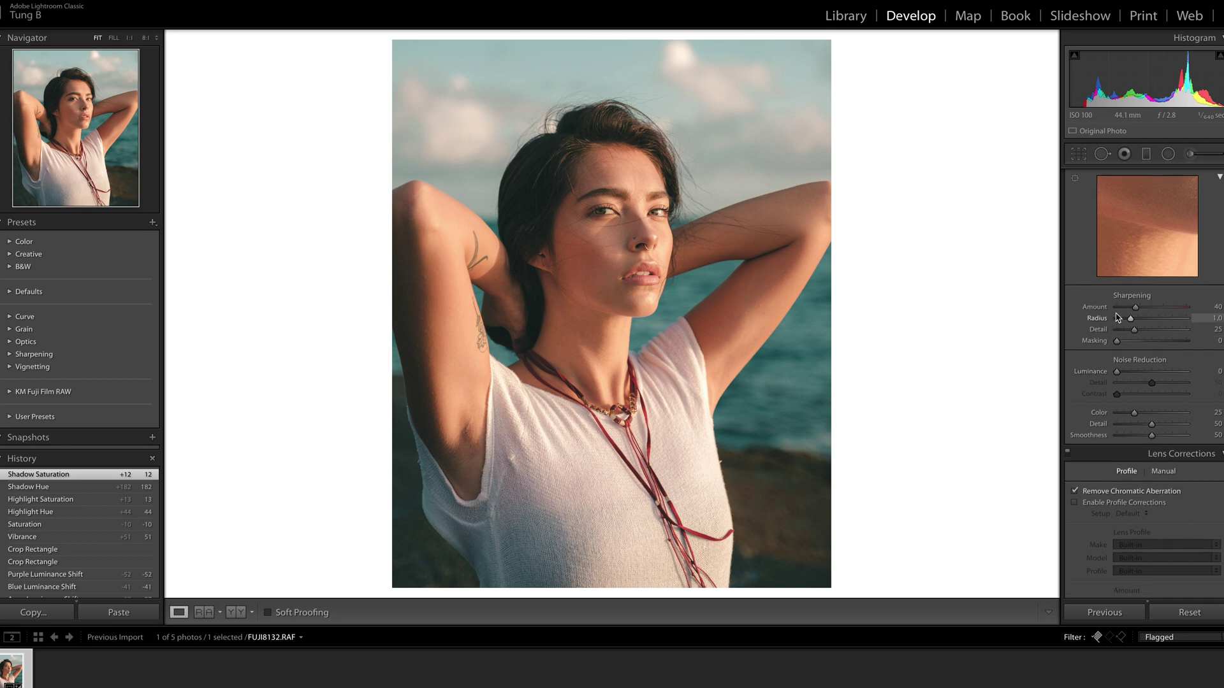
drag(1134, 350, 1174, 349)
drag(1136, 311, 1147, 308)
Apply the Auto Upright perspective correction to the photo.
scroll(1133, 399, down, 8)
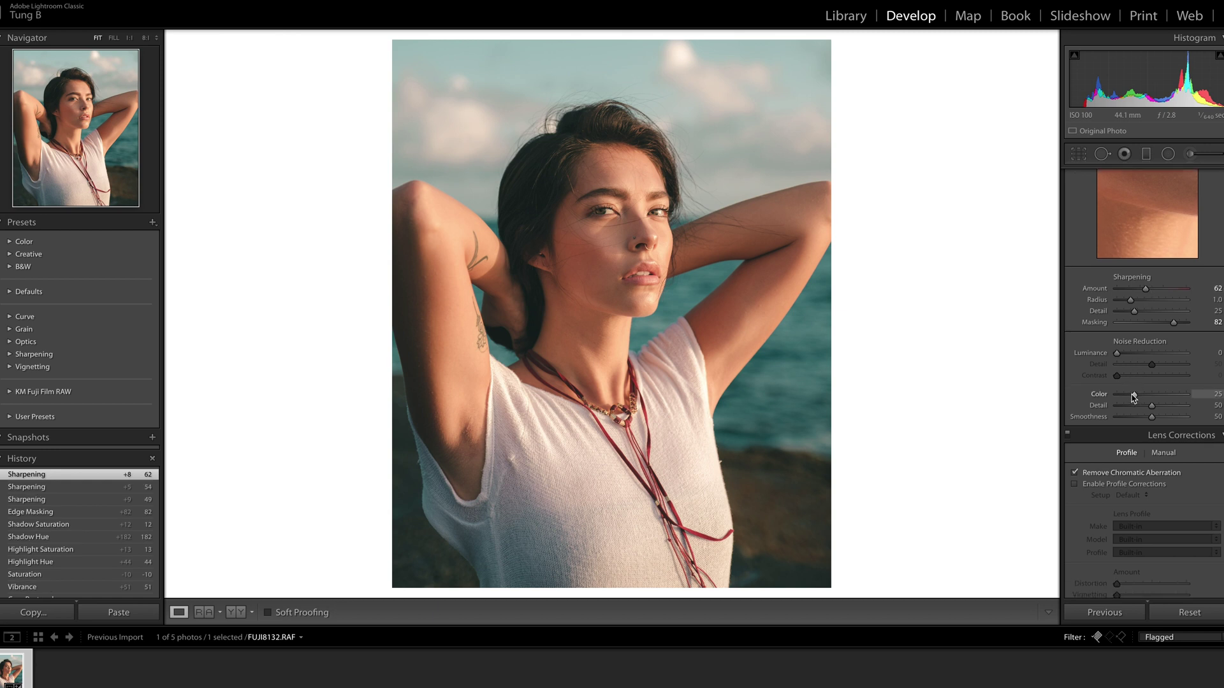
scroll(1132, 399, down, 1)
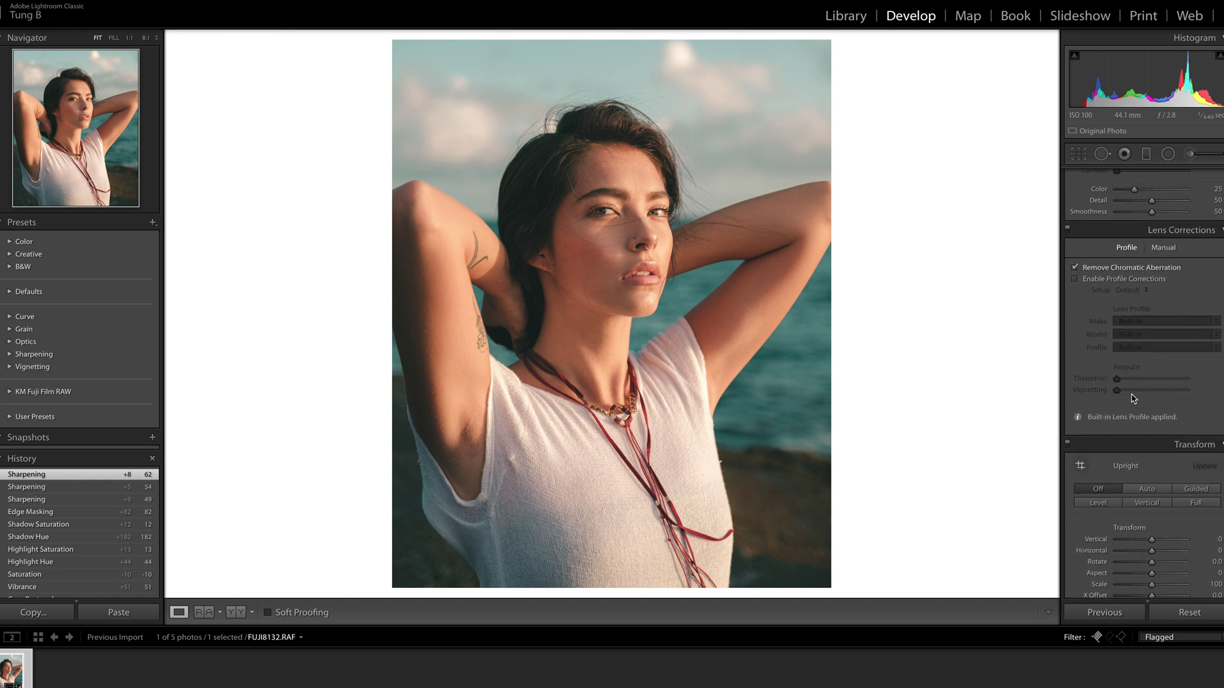
click(1147, 432)
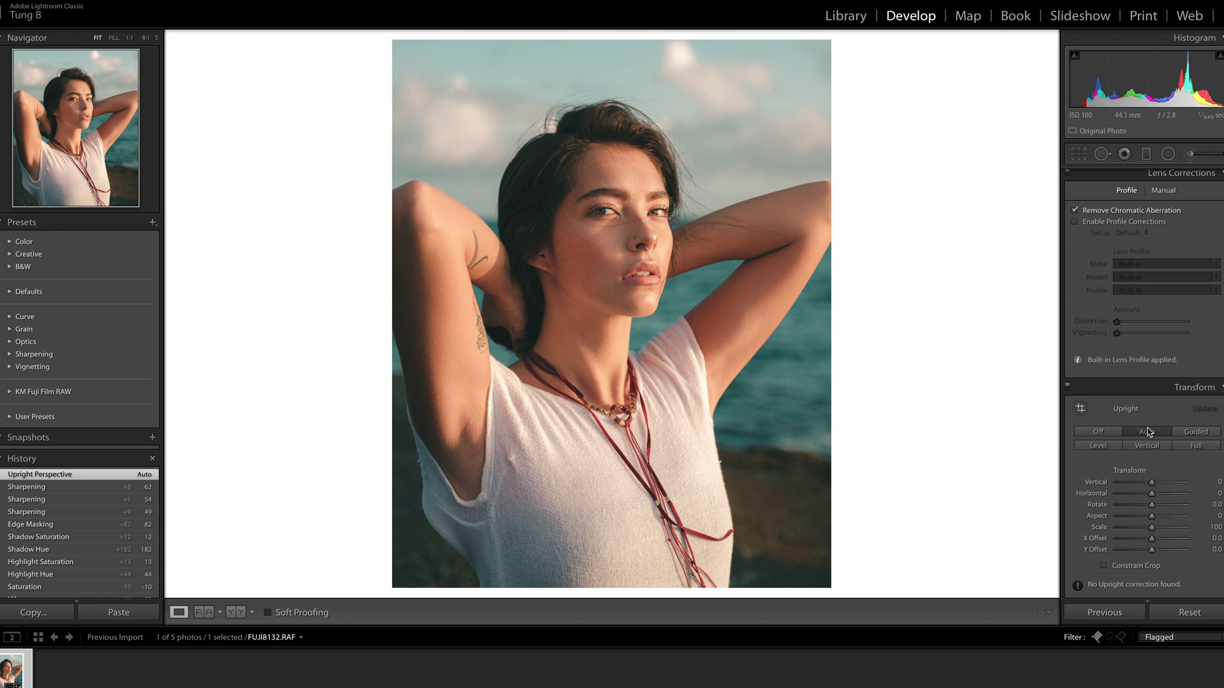
Add film grain with Amount 32, Size 30 and Roughness 38, and inspect it at 1:1 on the face and sky.
scroll(1116, 440, down, 6)
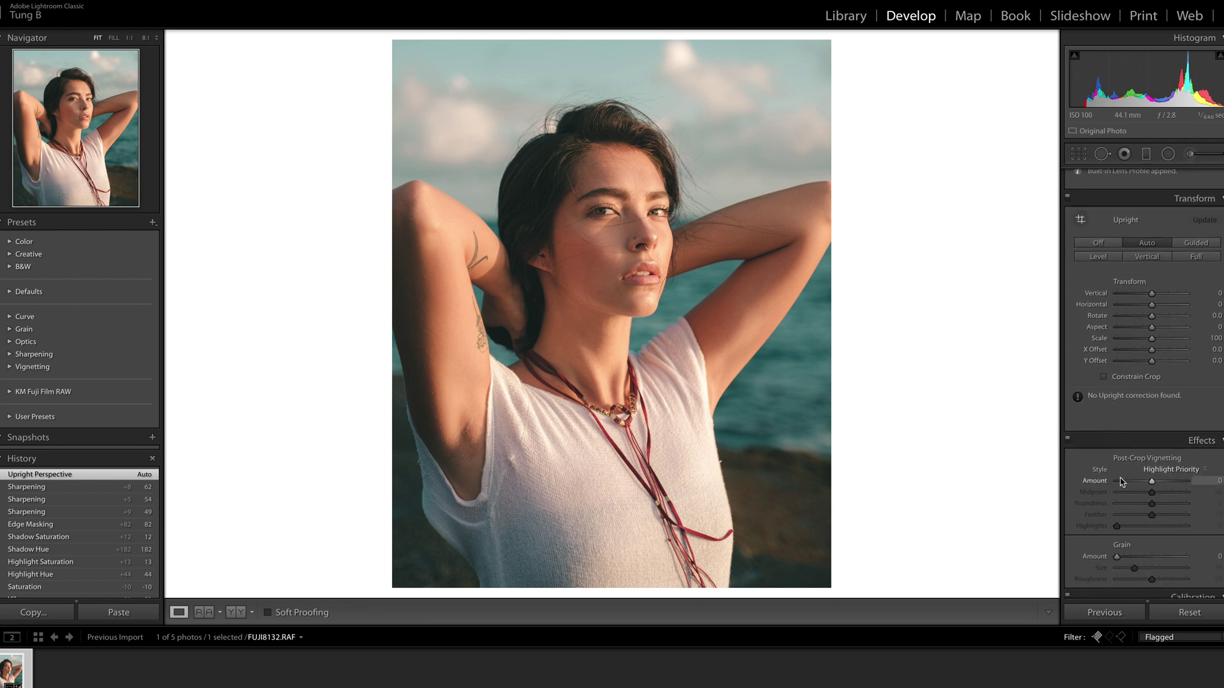
scroll(1122, 482, down, 4)
click(1130, 444)
drag(1127, 444, 1140, 449)
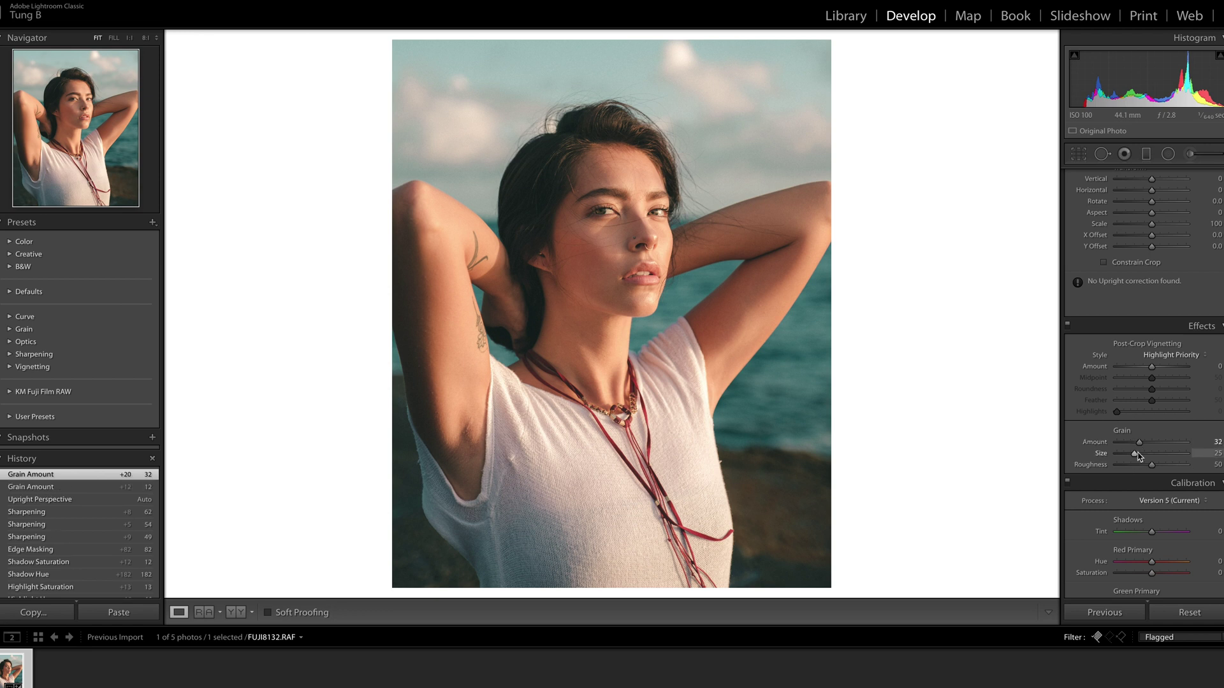
drag(1137, 454, 1145, 470)
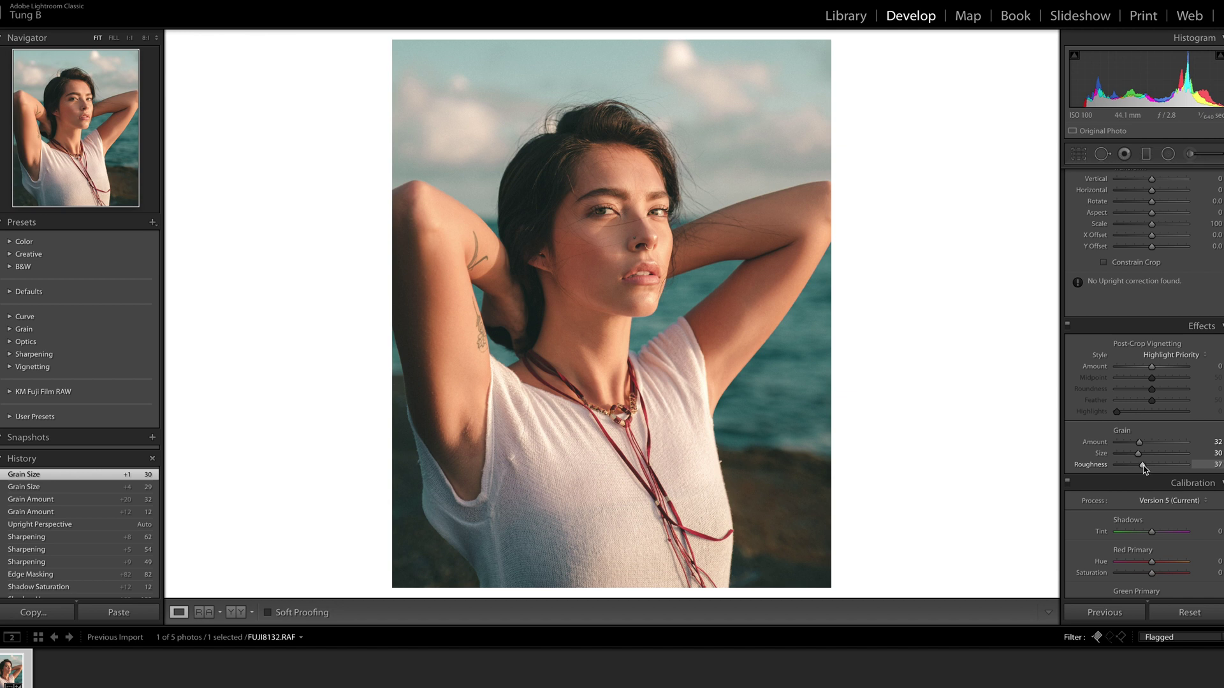
drag(1143, 469, 1144, 469)
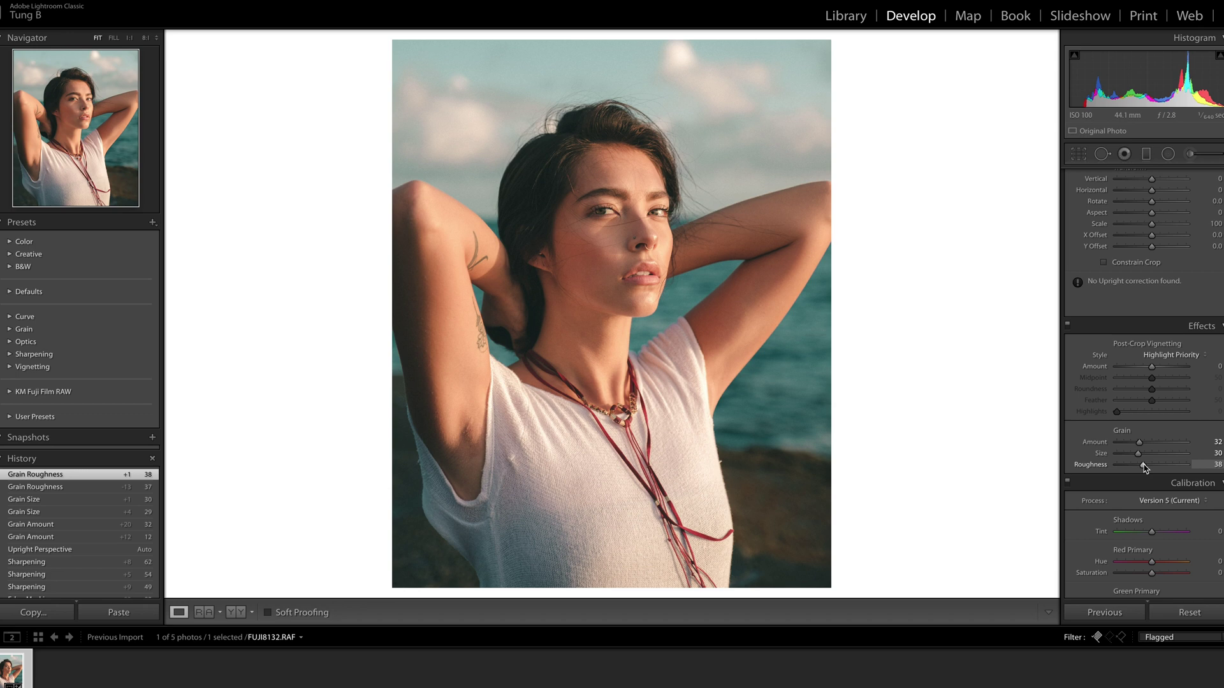
click(733, 192)
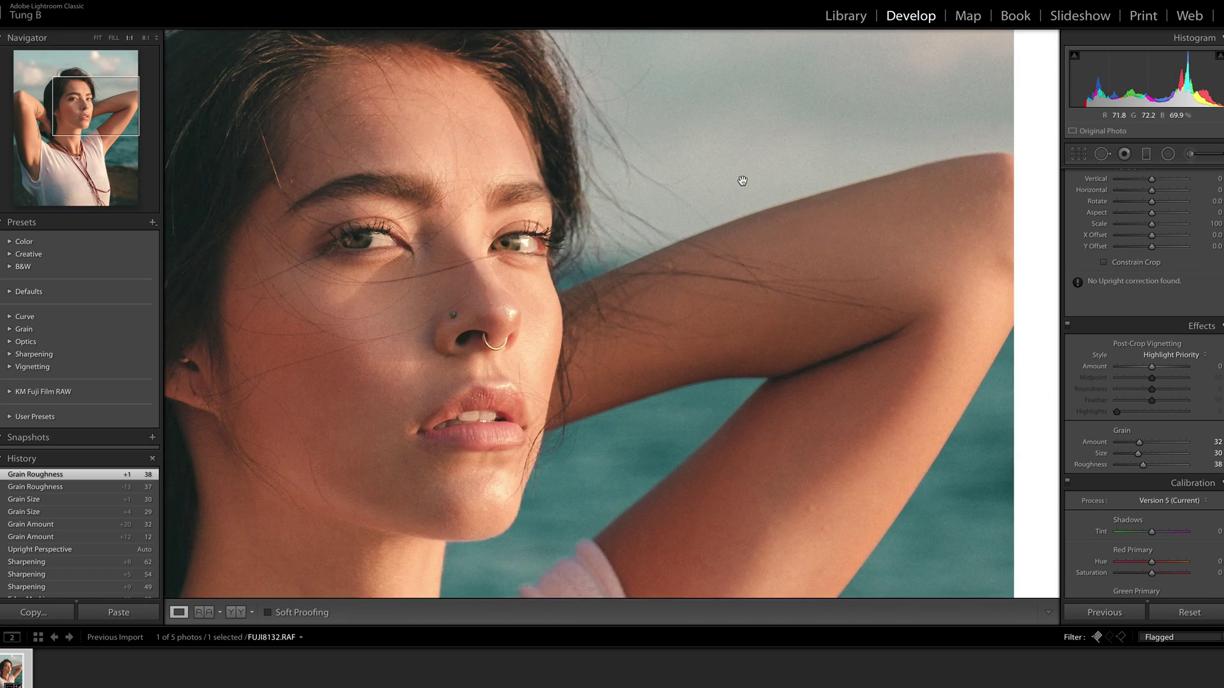
drag(742, 181, 759, 418)
drag(470, 142, 807, 126)
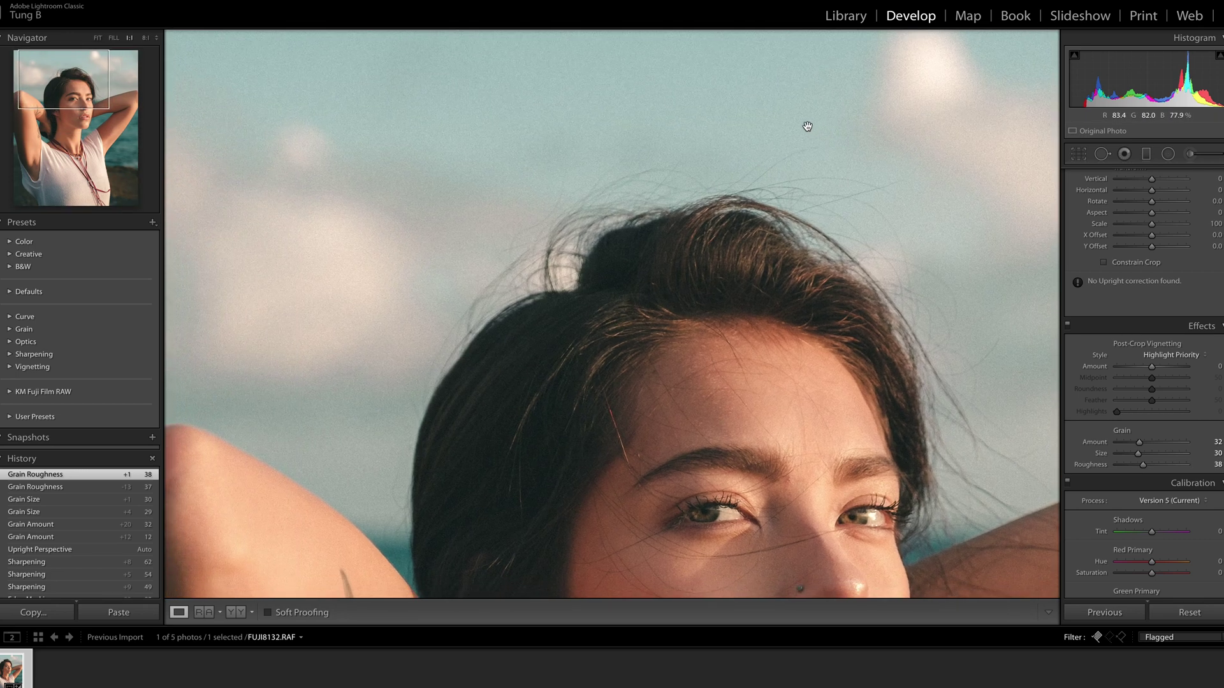
Return to the full photo view and set the Blue Primary Hue to +23 in the camera calibration.
drag(492, 240, 655, 109)
click(656, 109)
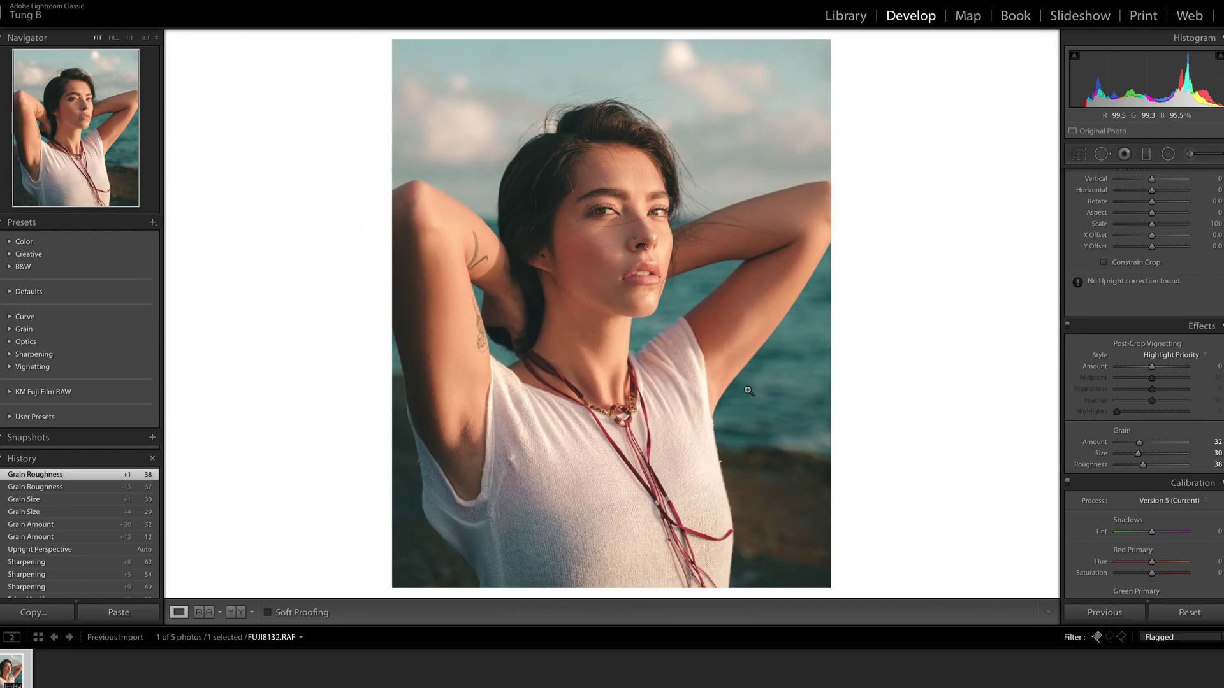
scroll(1147, 520, down, 5)
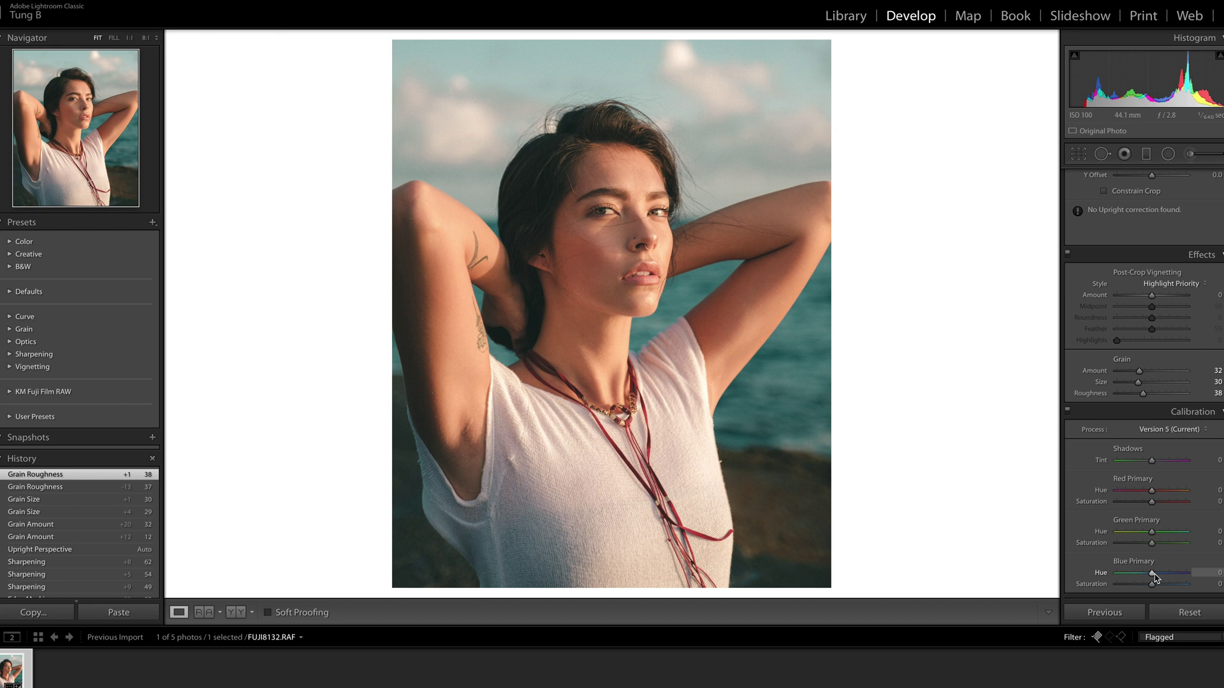
drag(1156, 574, 1158, 576)
Review the develop settings and compare the edited photo with its original version twice.
scroll(1161, 576, up, 10)
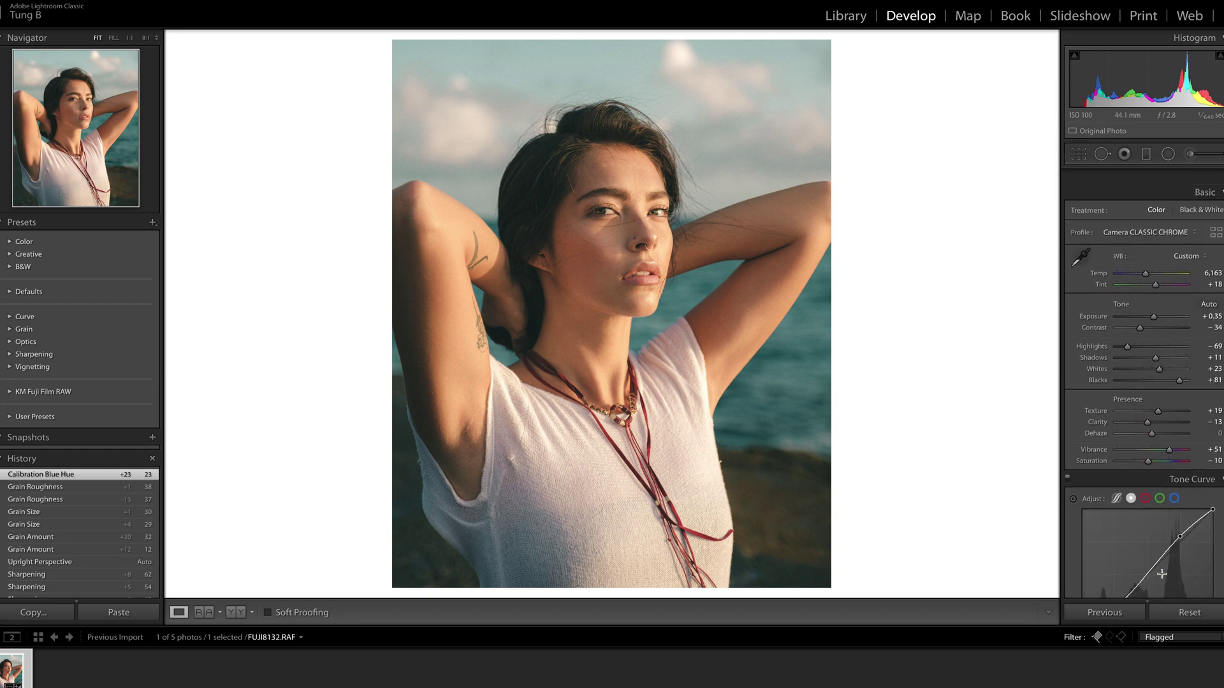
scroll(1161, 577, down, 10)
key(backslash)
key(backslash)
key(backslash)
key(backslash)
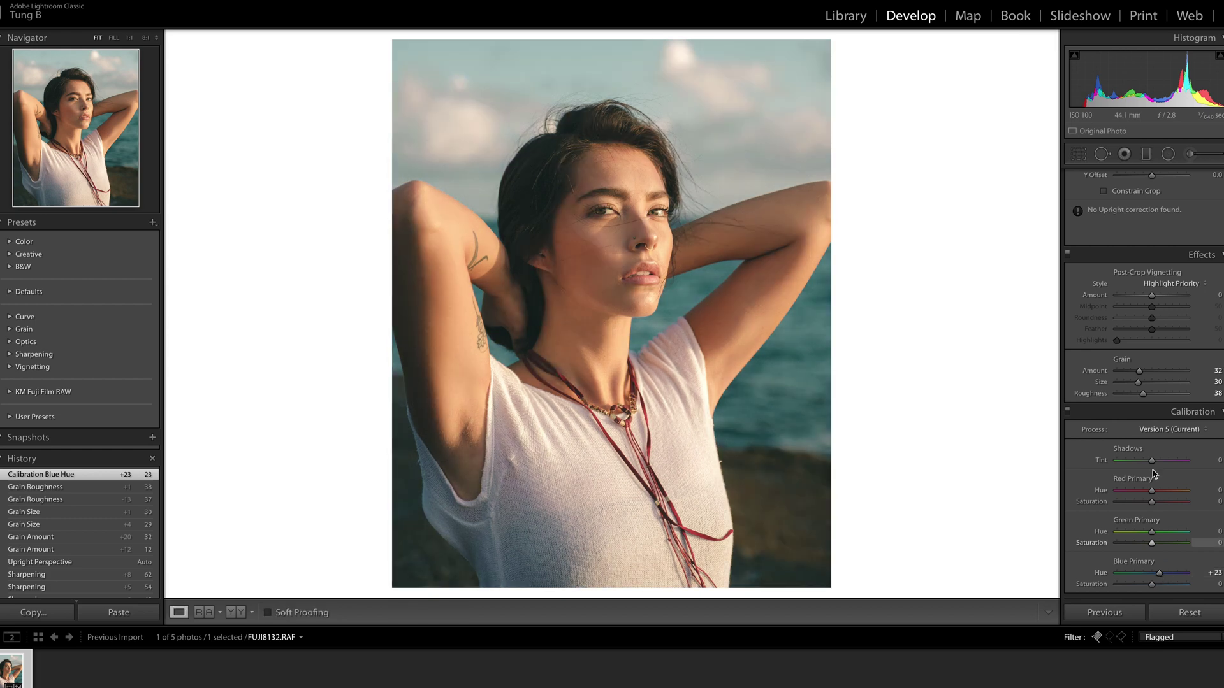
Try raising the basic Shadows adjustment to +20, and undo the change.
scroll(1164, 410, up, 15)
scroll(1165, 410, up, 5)
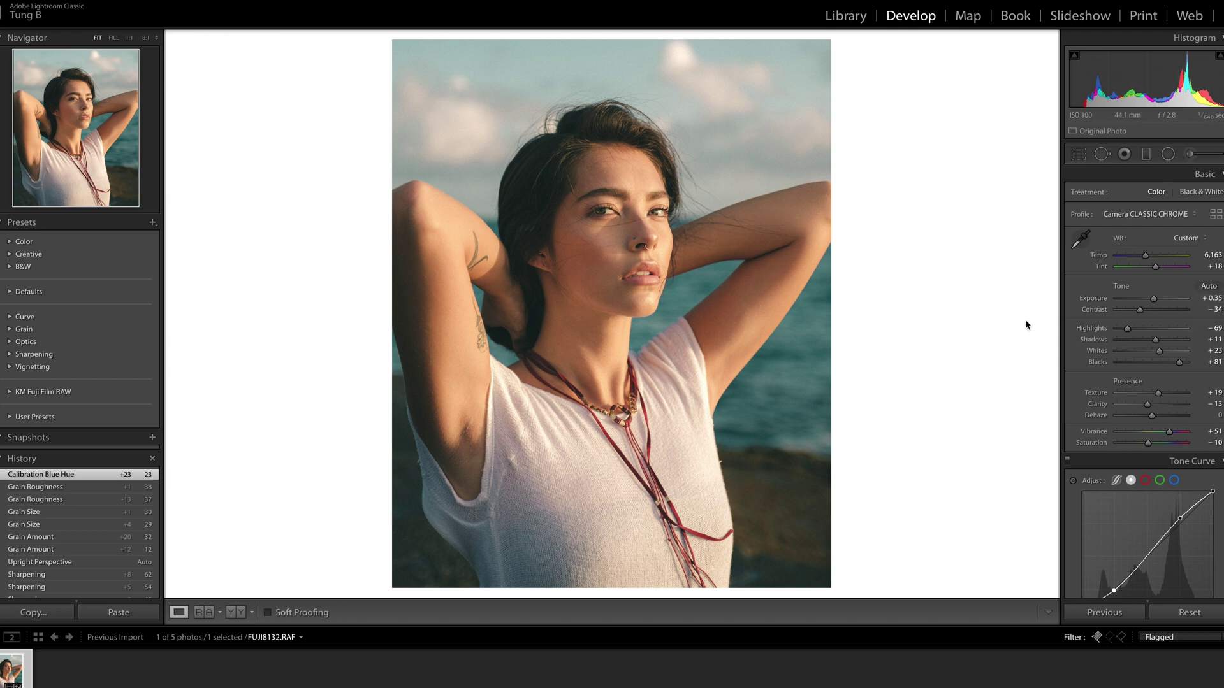
mouse_move(1157, 341)
mouse_down()
mouse_move(1173, 341)
mouse_move(1161, 343)
mouse_up()
key(ctrl+z)
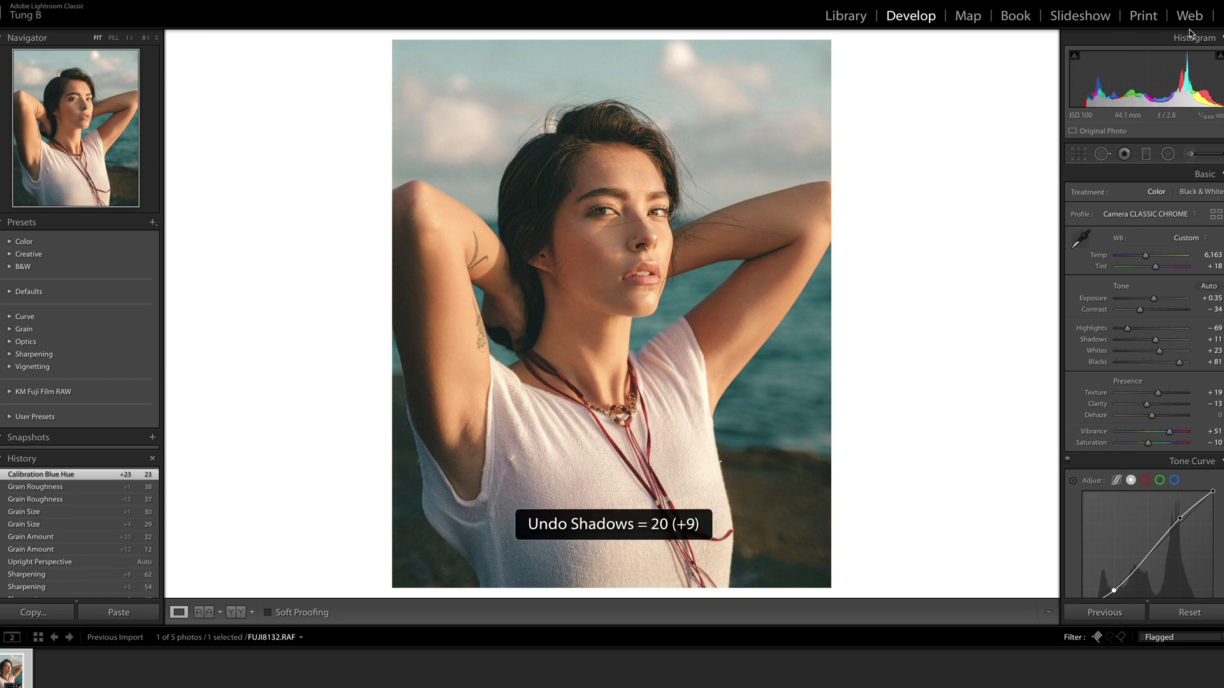
Add a radial filter around the woman's head and position its ellipse over the face.
click(1168, 154)
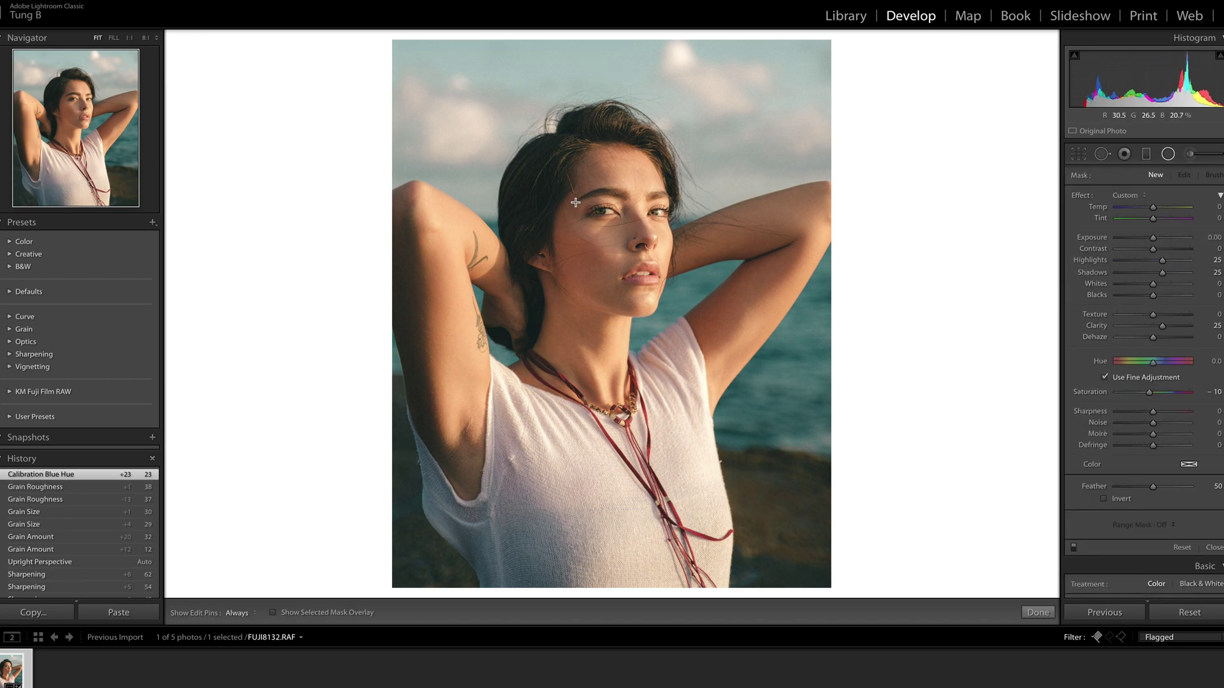
drag(576, 205, 667, 301)
drag(539, 180, 564, 202)
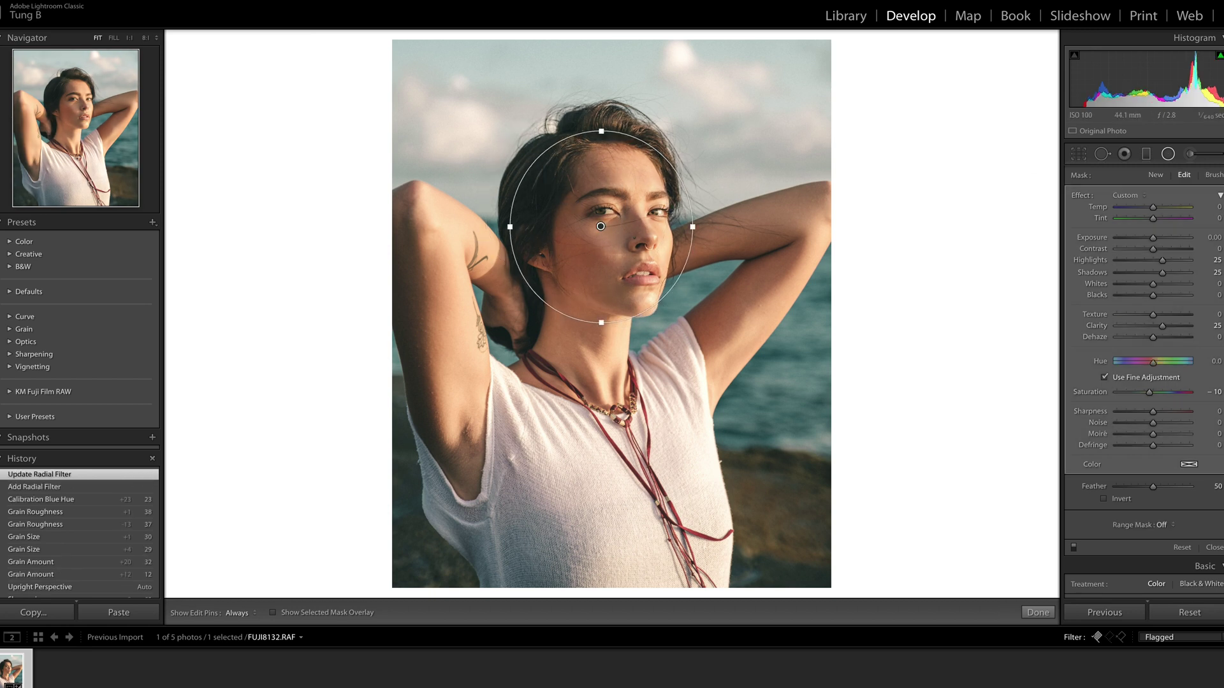
Limit the radial filter to an Exposure of 0.20, invert its mask to affect the inside of the ellipse, and finish the filter.
click(1132, 198)
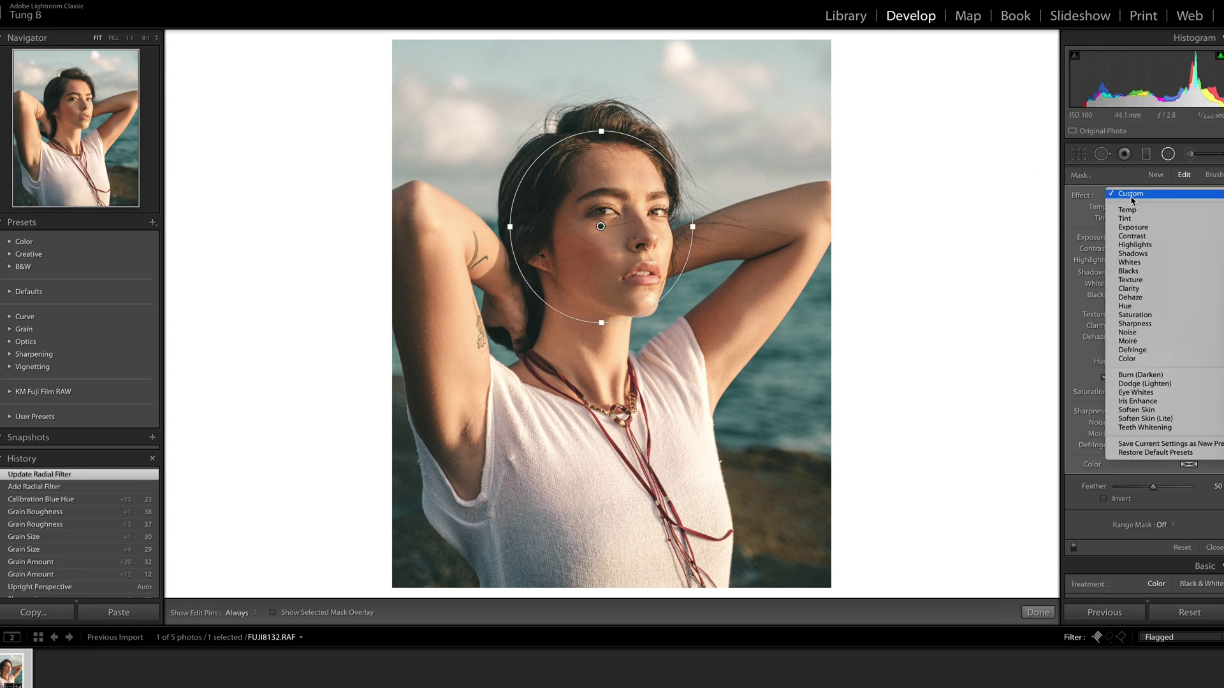
click(1150, 229)
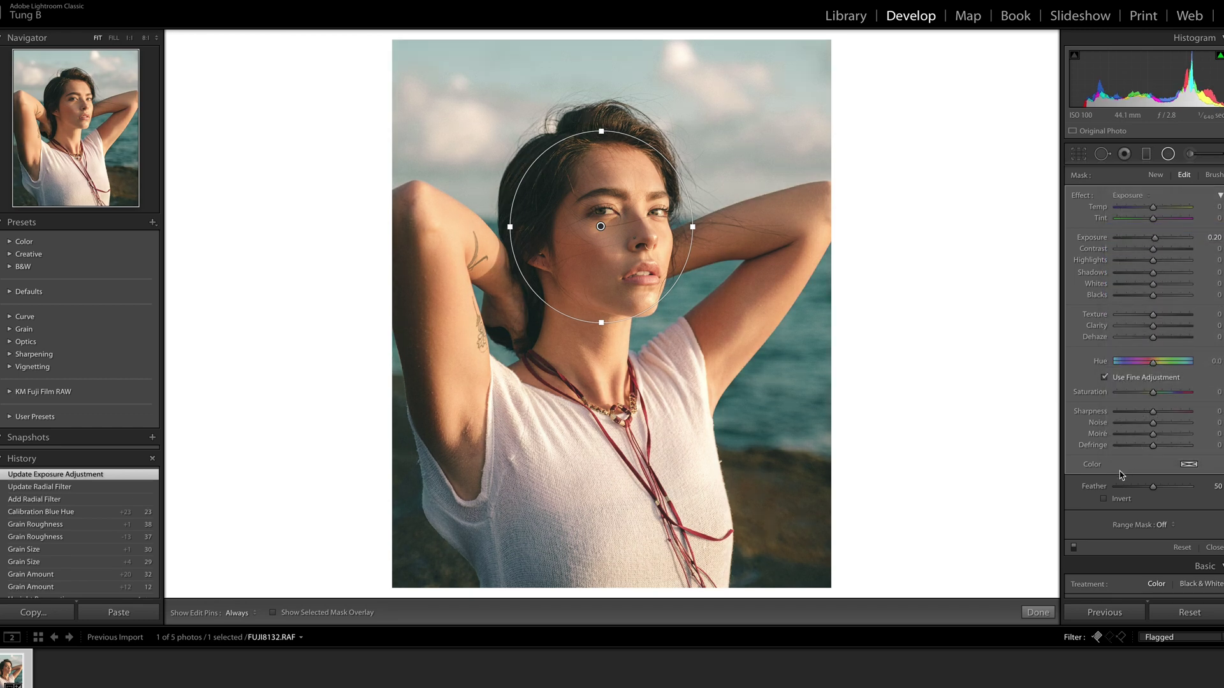
click(1110, 496)
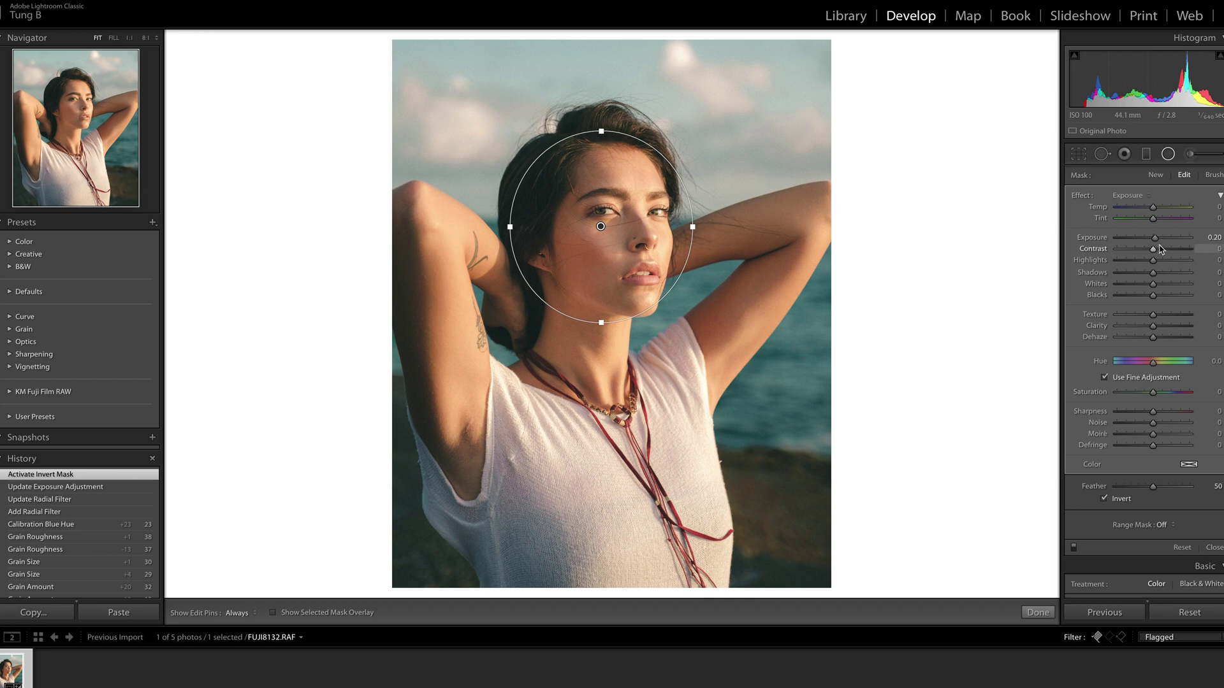
click(1038, 613)
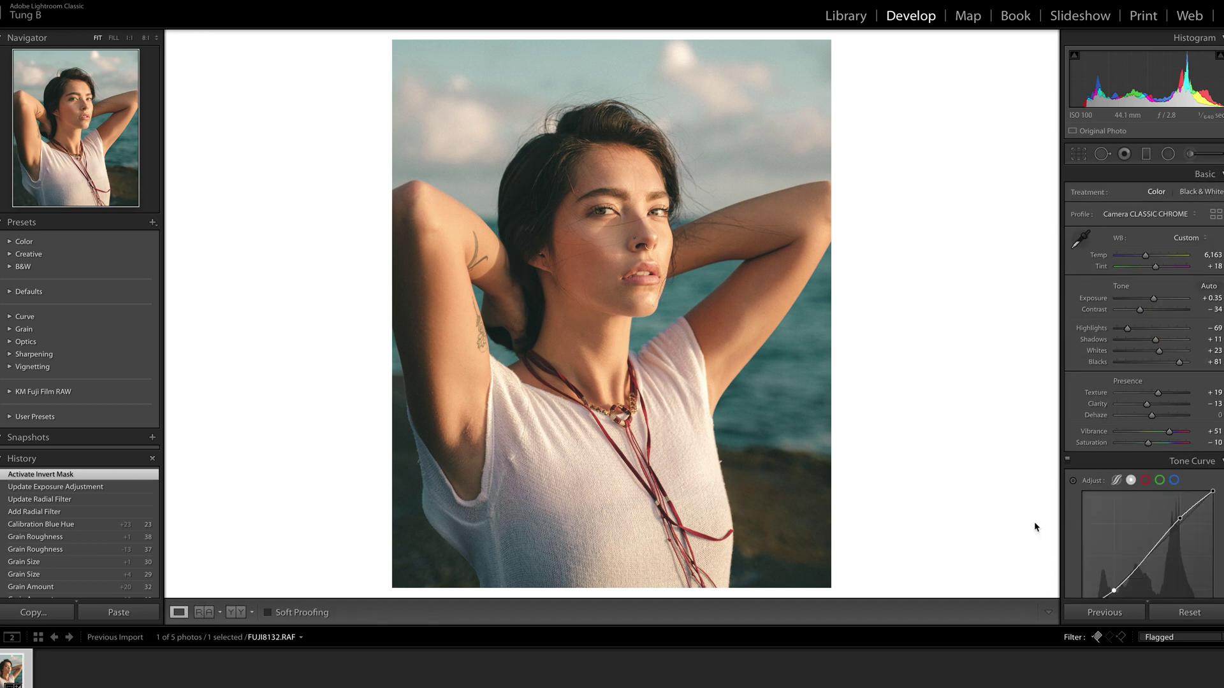
Compare the finished portrait with the original and review the split toning, grain and calibration settings.
key(backslash)
key(backslash)
key(backslash)
key(backslash)
scroll(1144, 390, down, 10)
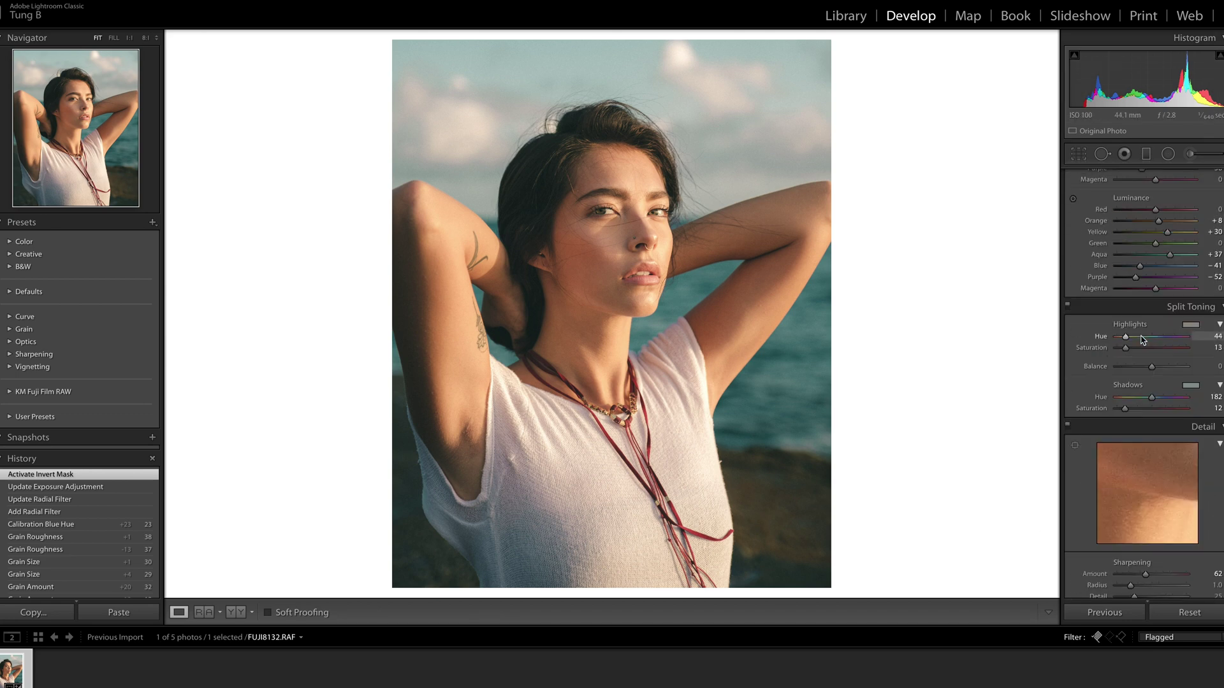
scroll(1142, 339, down, 10)
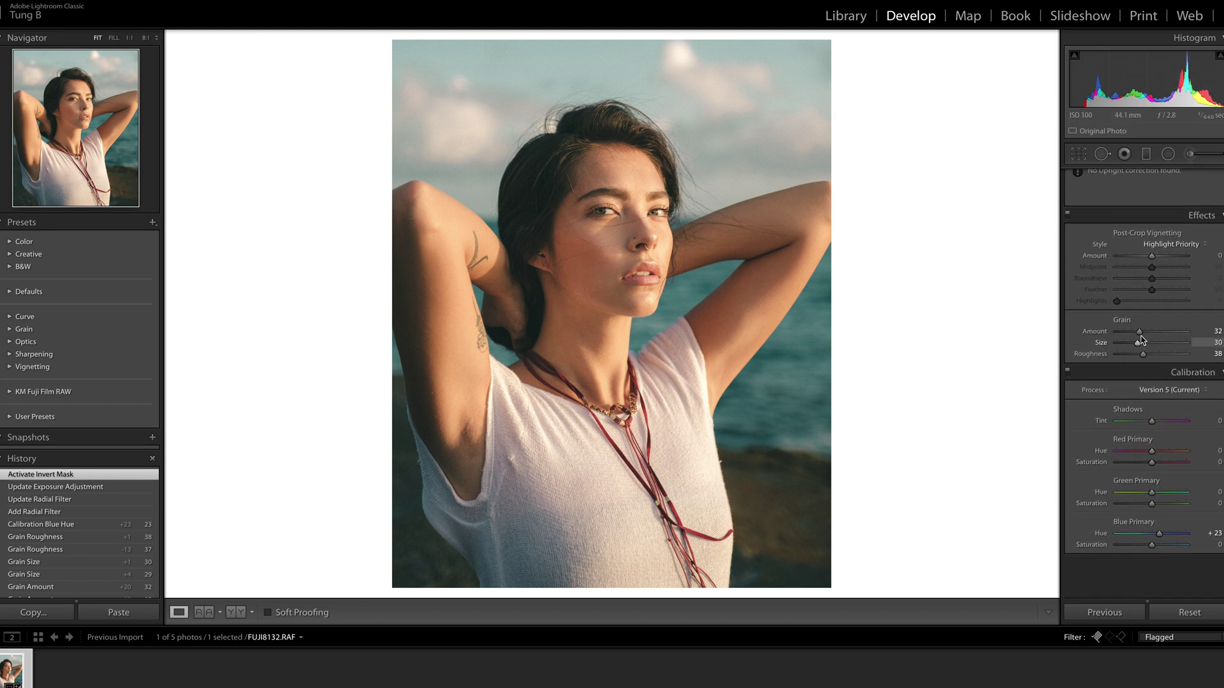